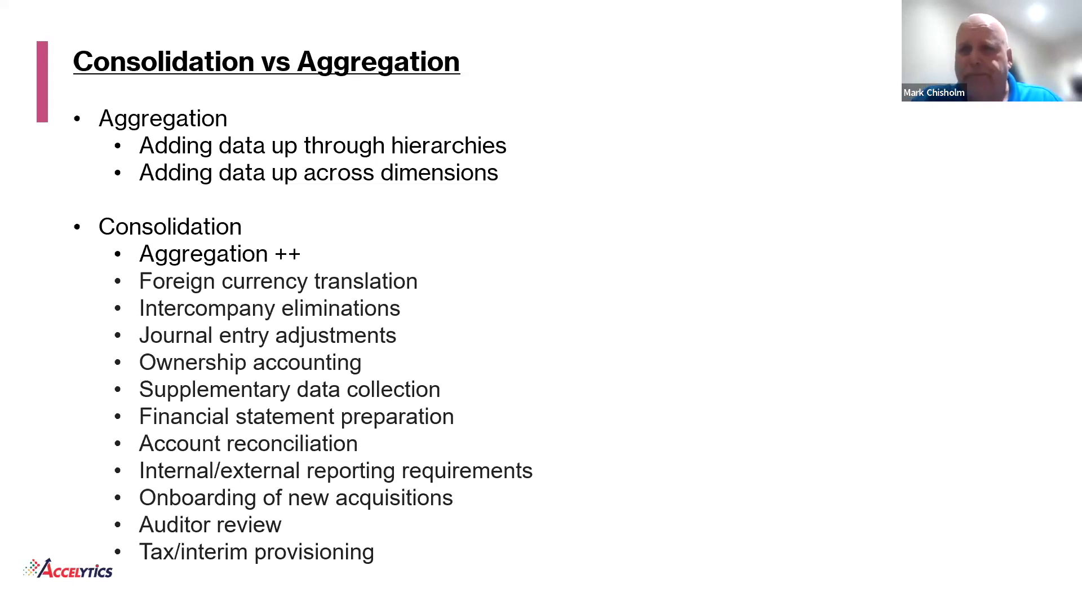
Advance to the Product Demo slide, end the slide show and switch to Anaplan in Chrome.
key("Right")
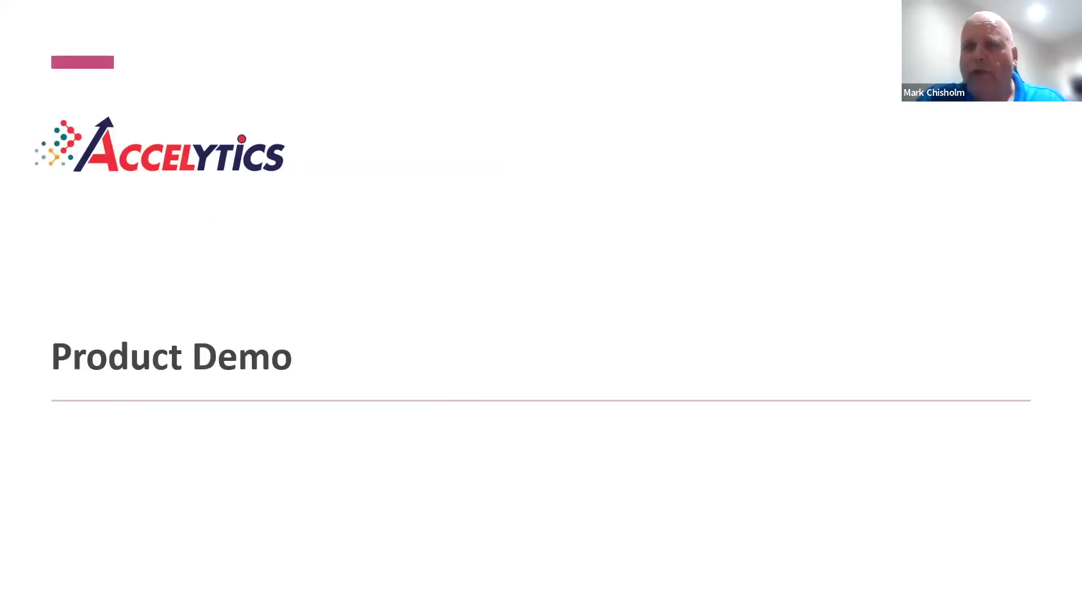
key("Escape")
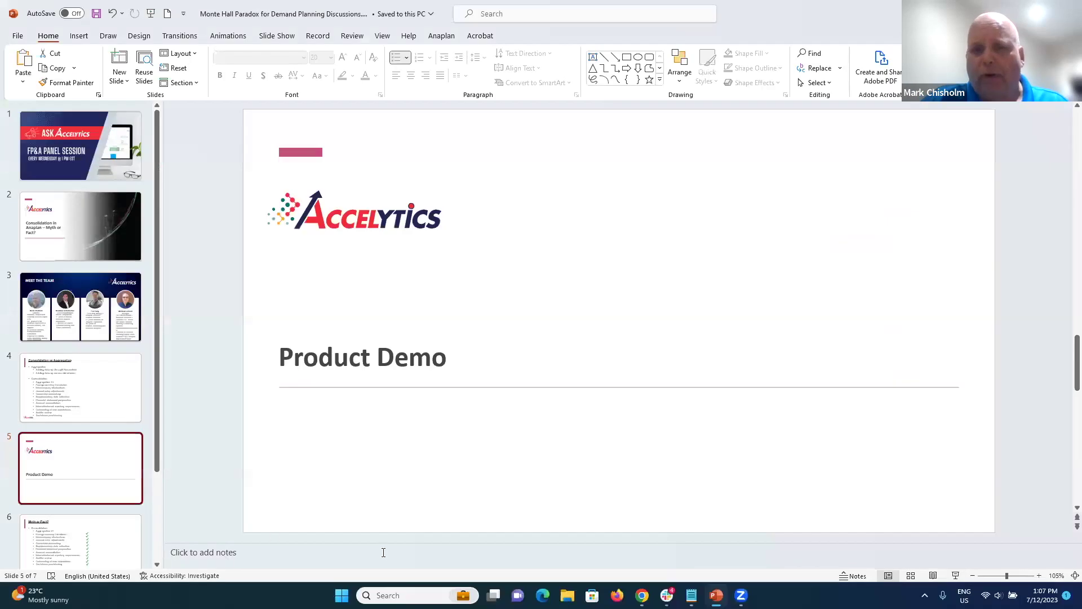
mouse_move(642, 596)
left_click(614, 538)
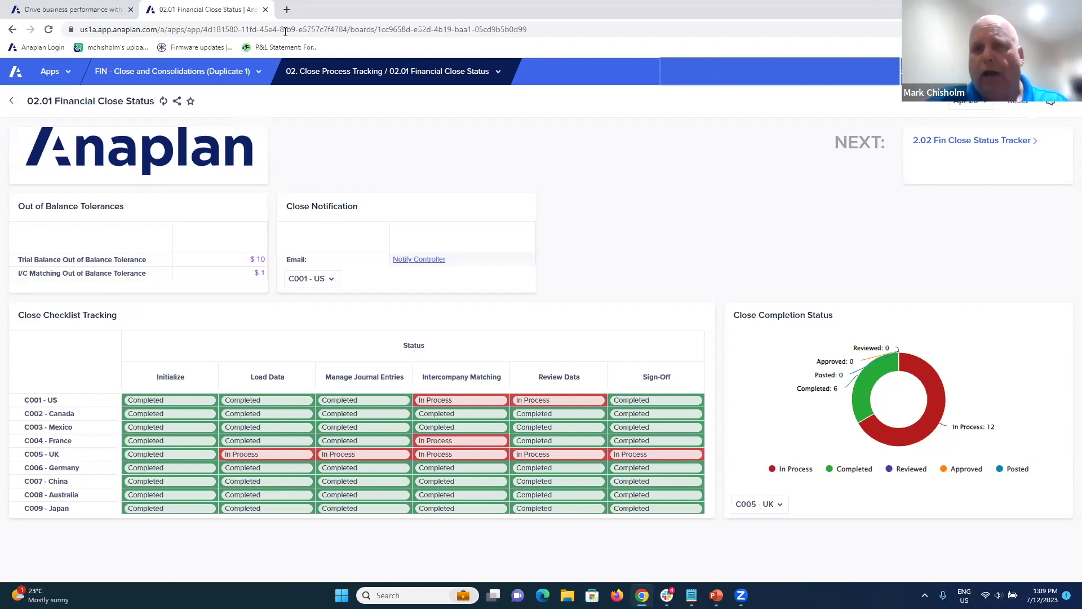
left_click(411, 82)
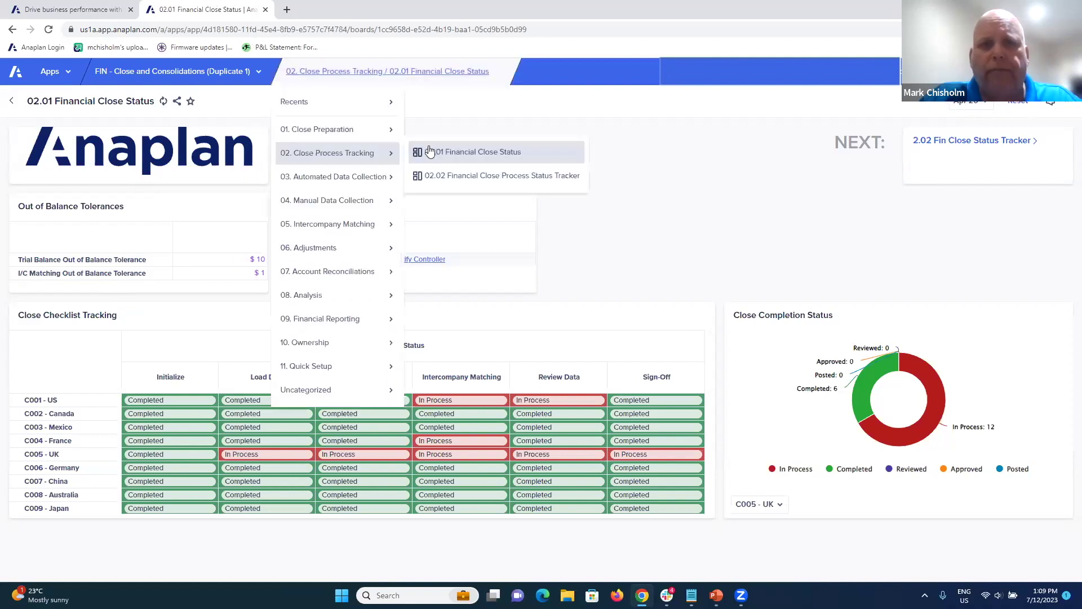
mouse_move(355, 138)
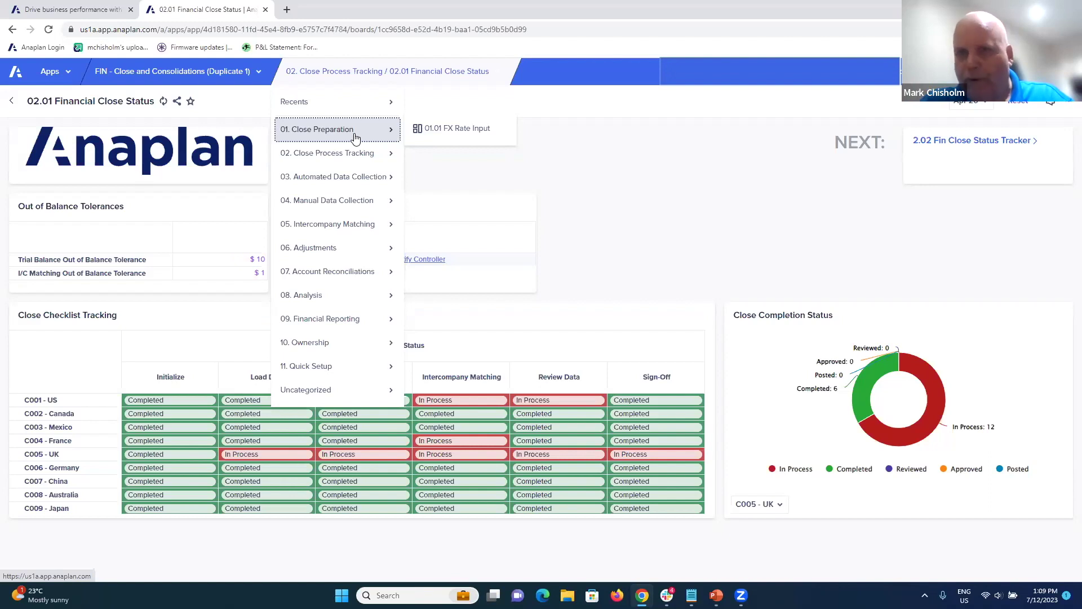
left_click(732, 188)
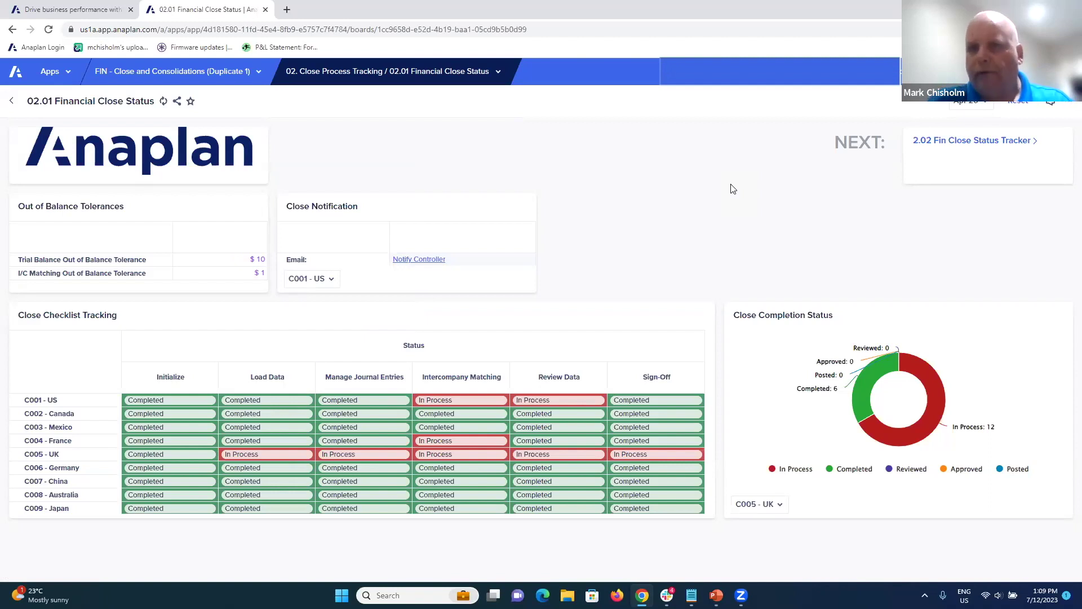
Open the 02.02 Financial Close Process Status Tracker and review the UK close checklist's tasks, due dates and sign-offs.
left_click(933, 146)
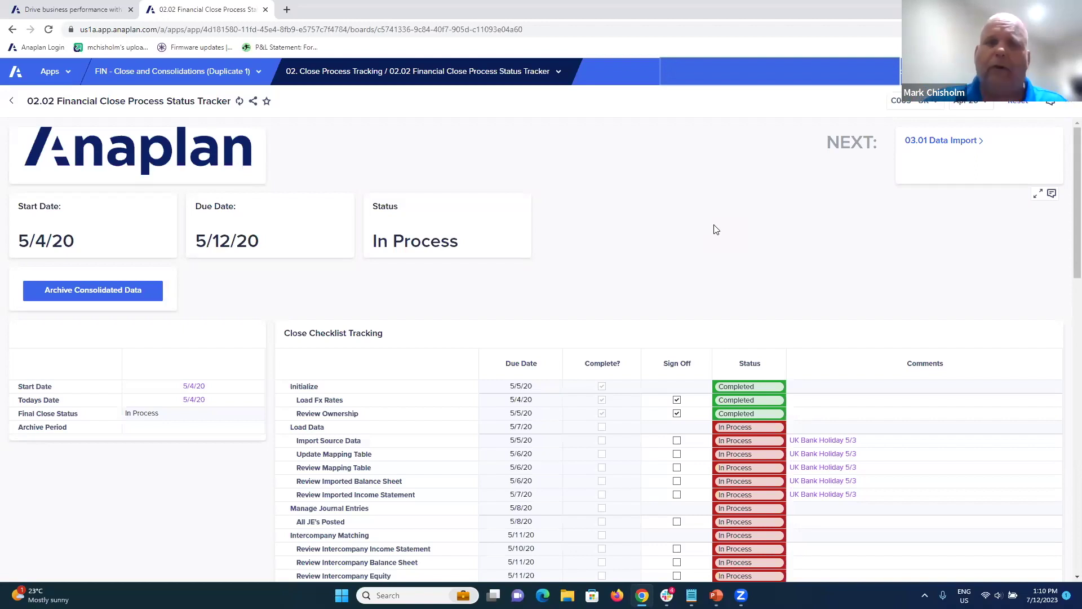
scroll(521, 214, "down", 2)
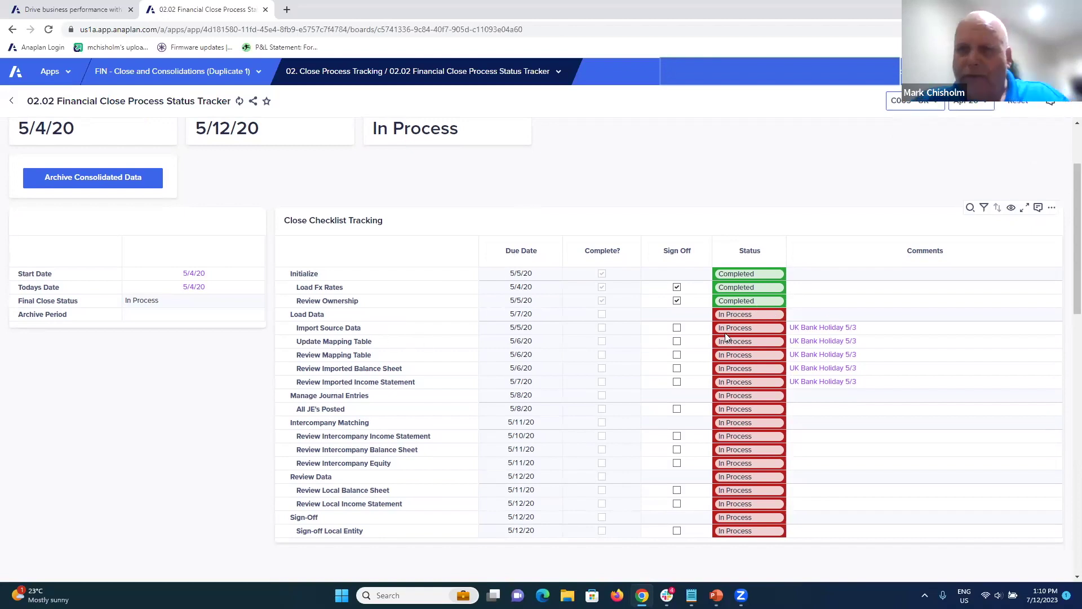
scroll(749, 199, "up", 2)
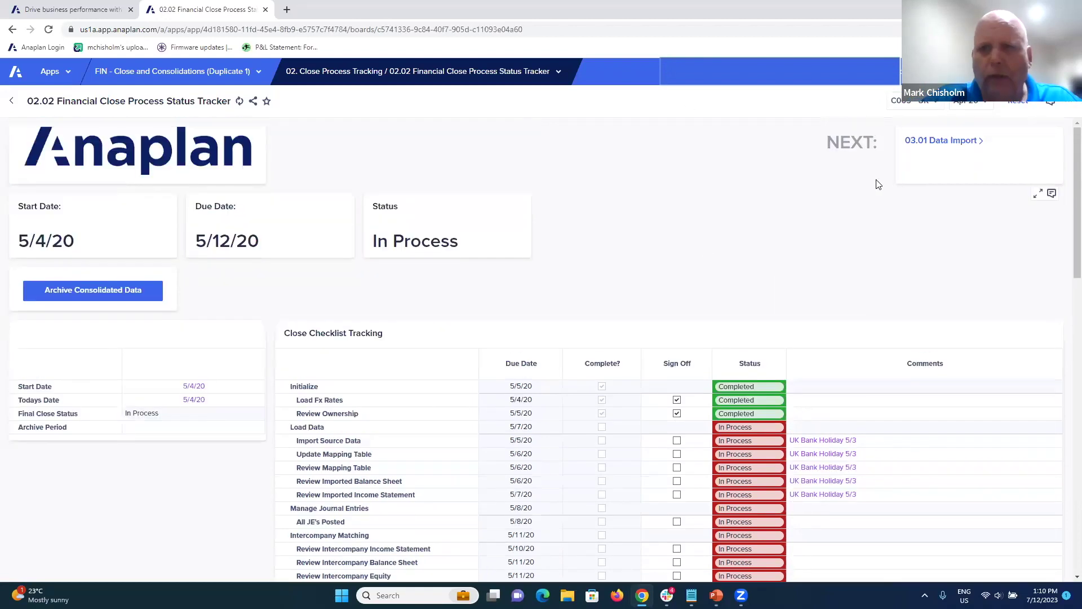
Go to the 03.01 Data Import page and import the C005 - UK data from the Data Hub.
left_click(921, 141)
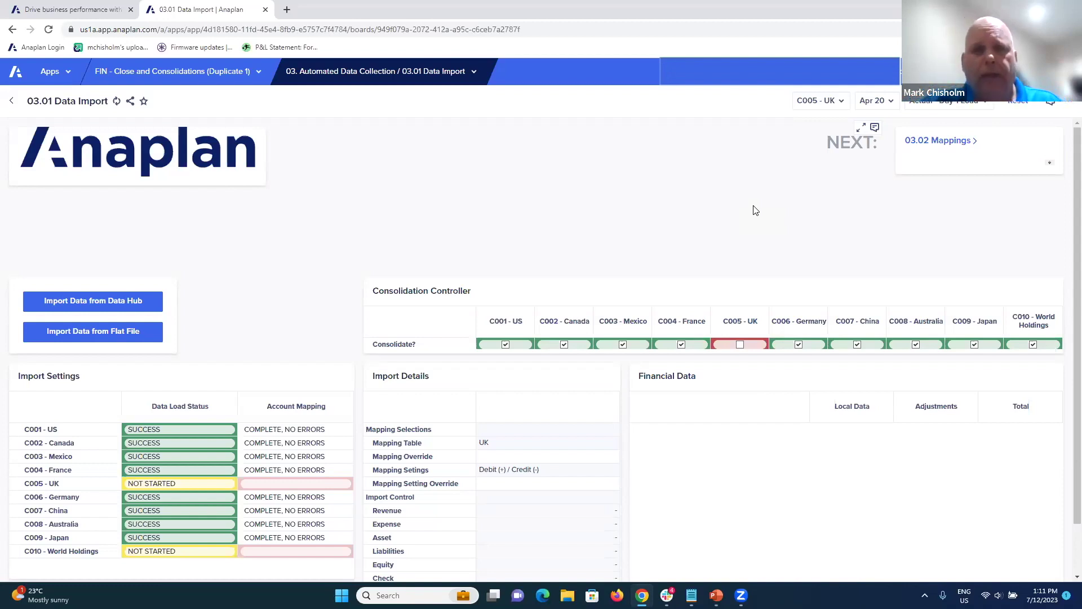
scroll(312, 325, "down", 1)
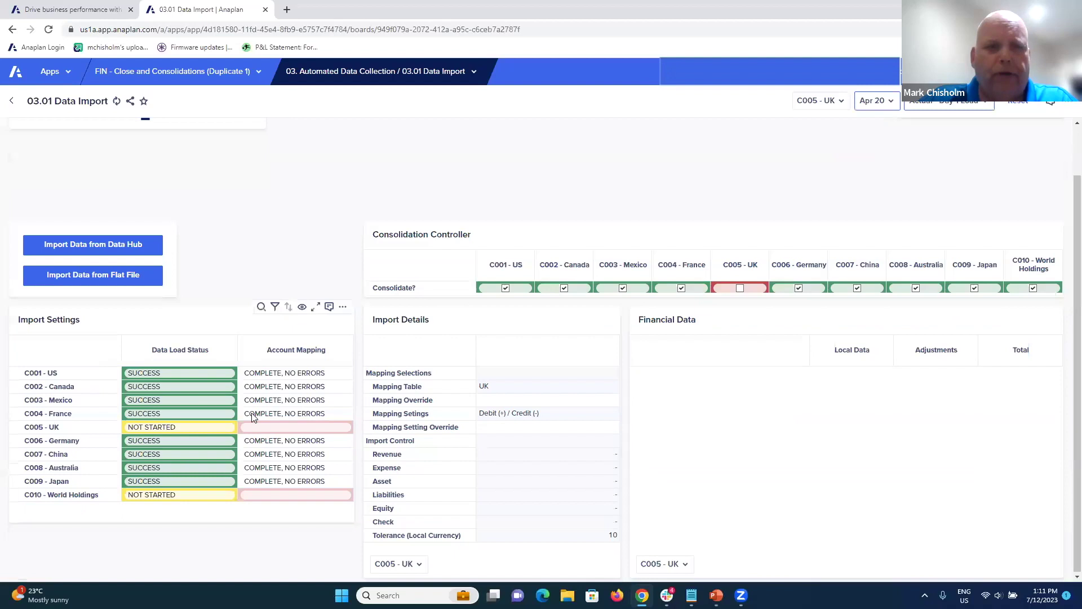
left_click(119, 246)
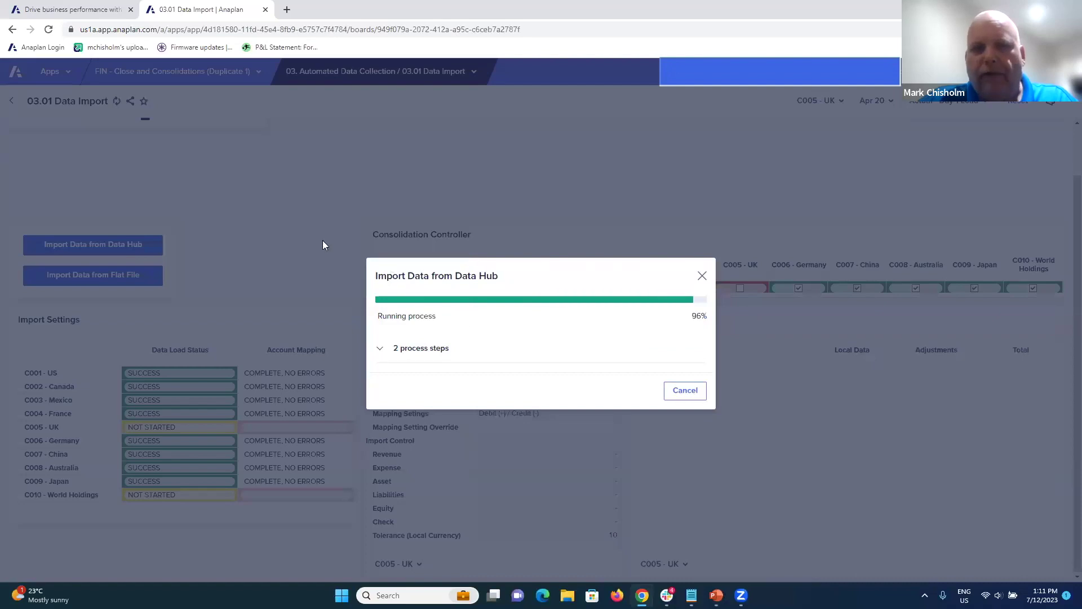
left_click(701, 277)
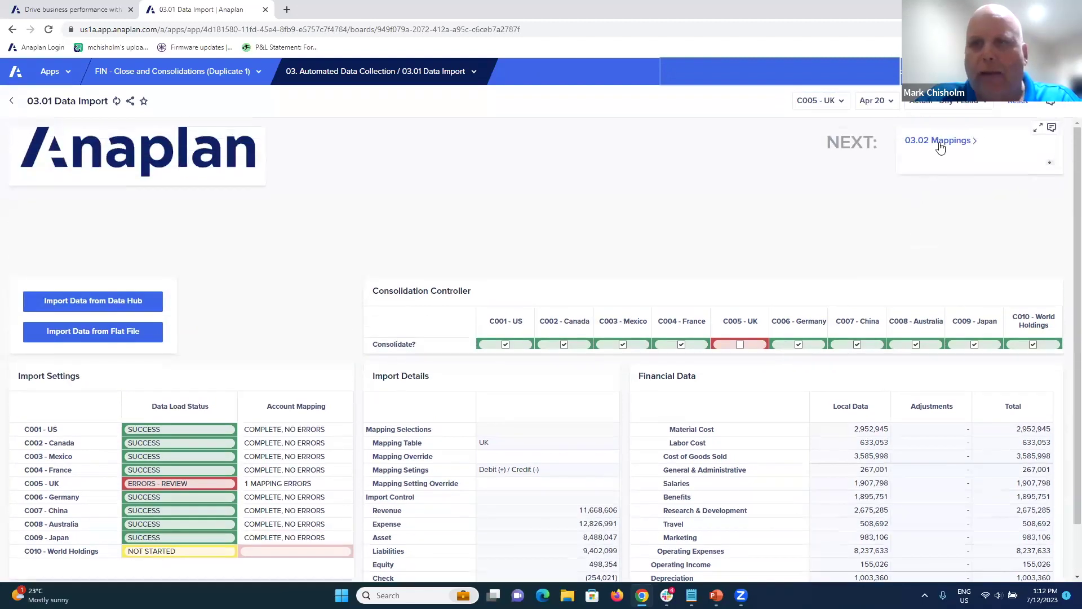
In the 03.02 Mapping Table, set the consolidated account mapping override of the unmapped UK local account to Material Cost.
left_click(937, 142)
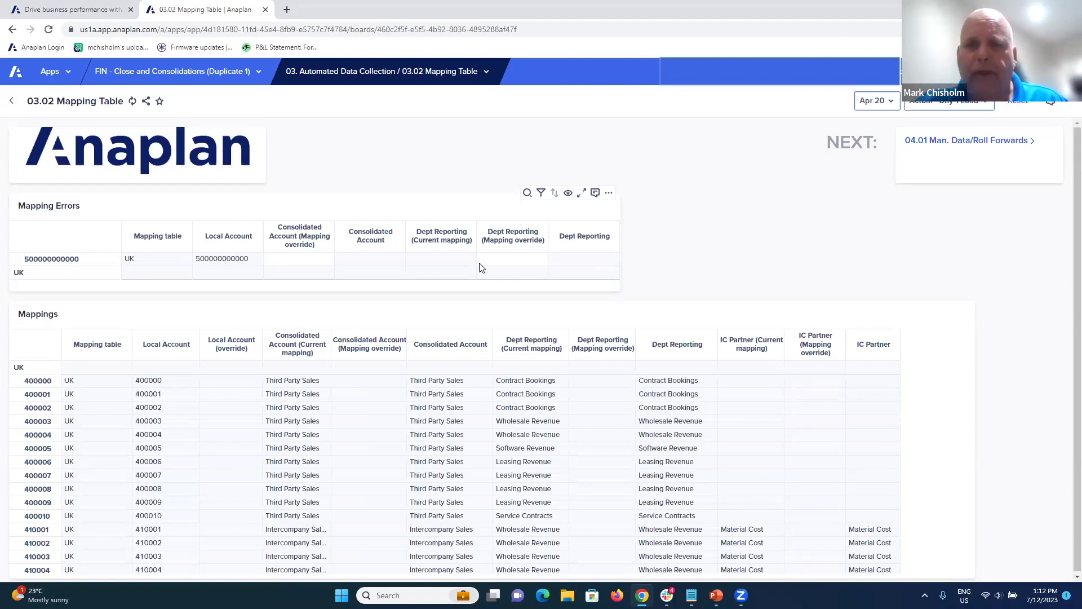
left_click(954, 104)
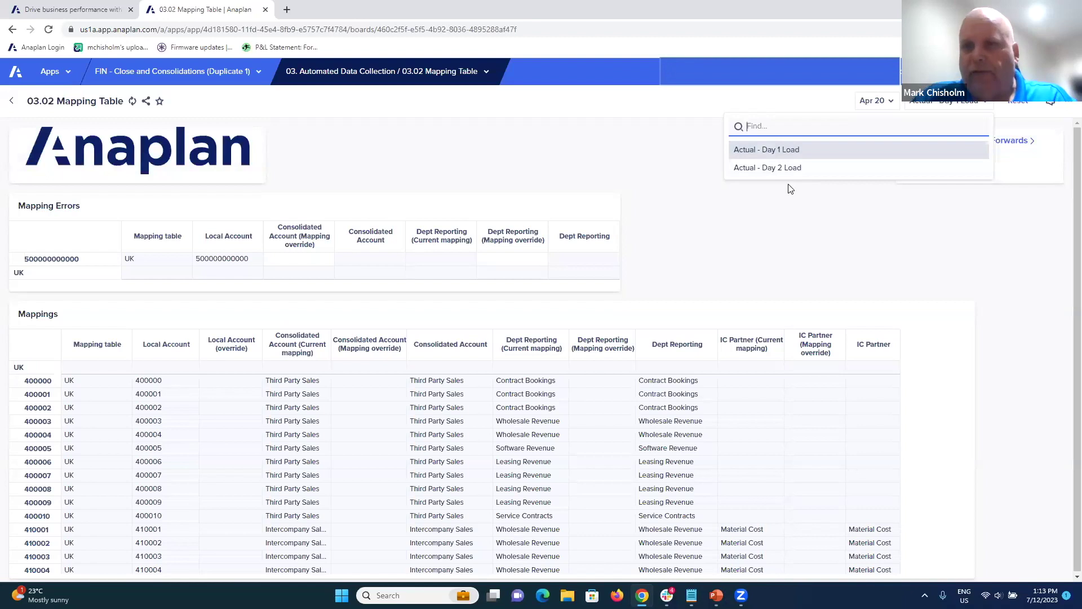
left_click(679, 197)
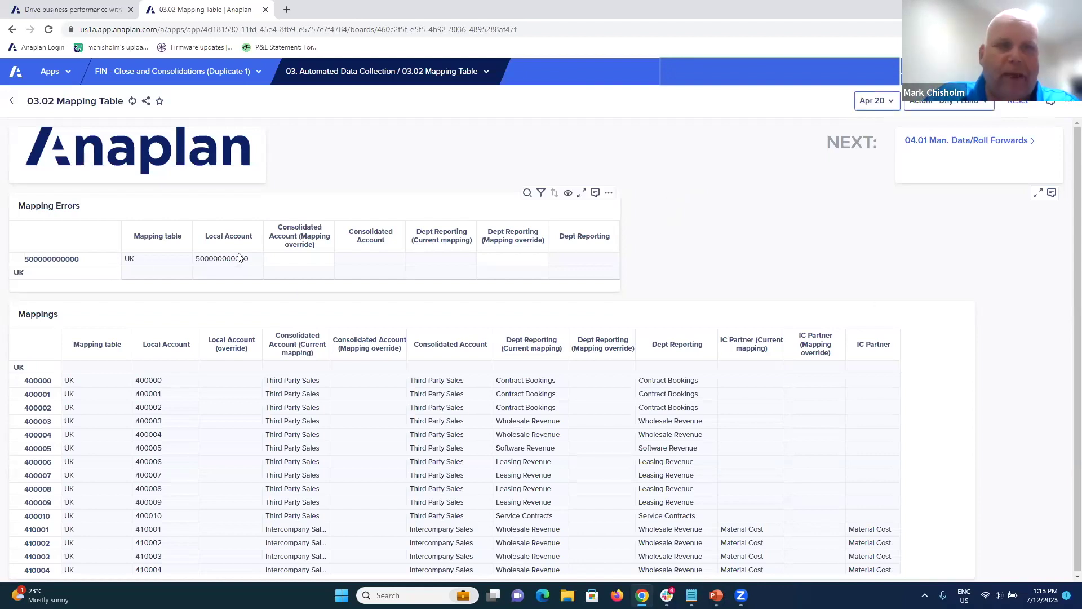
left_click(305, 259)
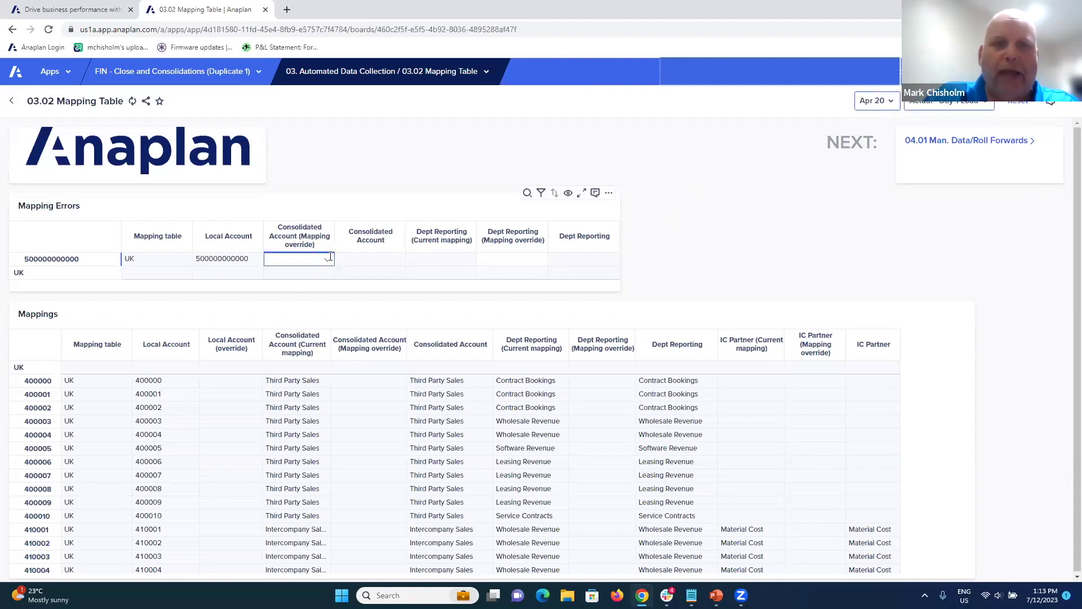
left_click(330, 256)
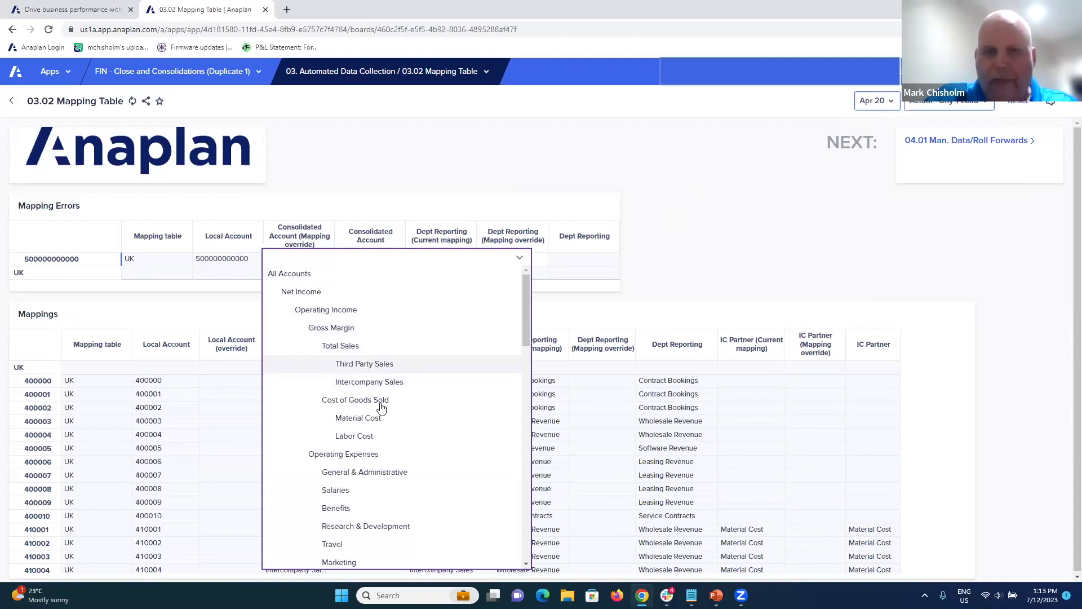
scroll(161, 482, "down", 10)
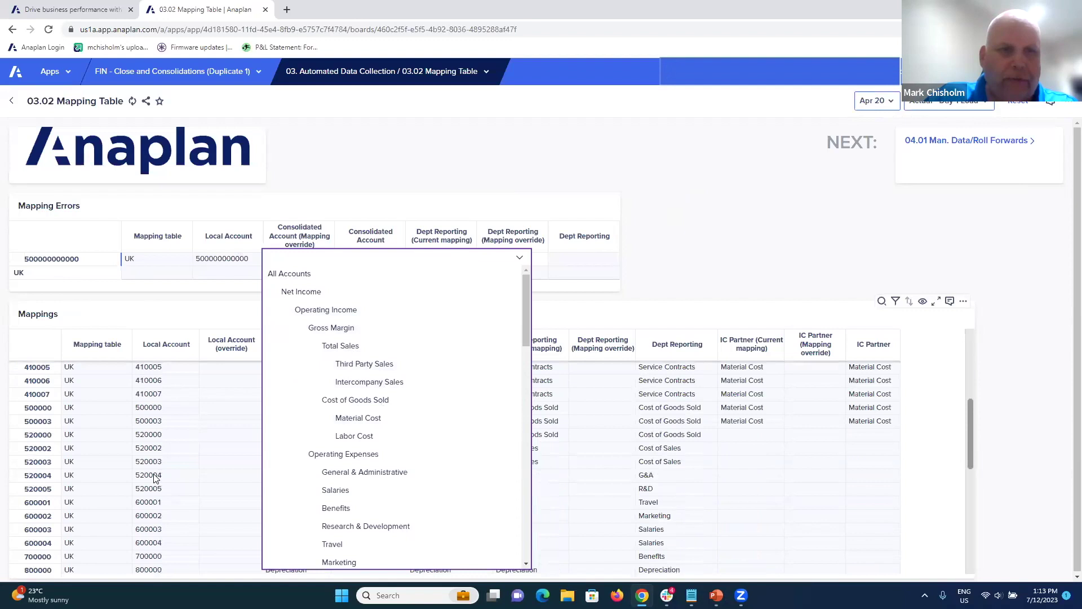
scroll(157, 477, "up", 3)
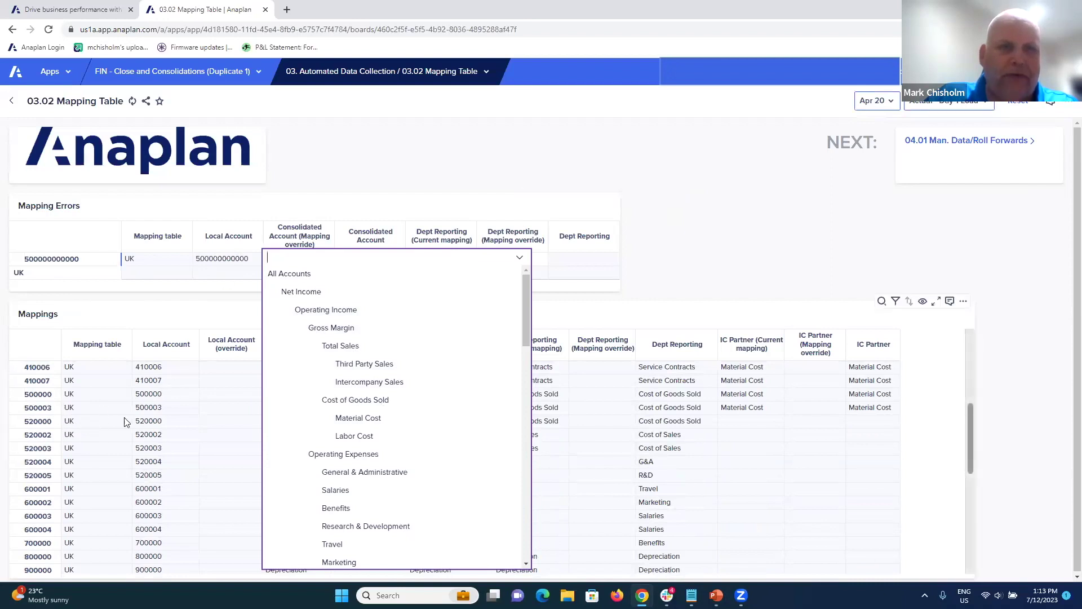
left_click(358, 418)
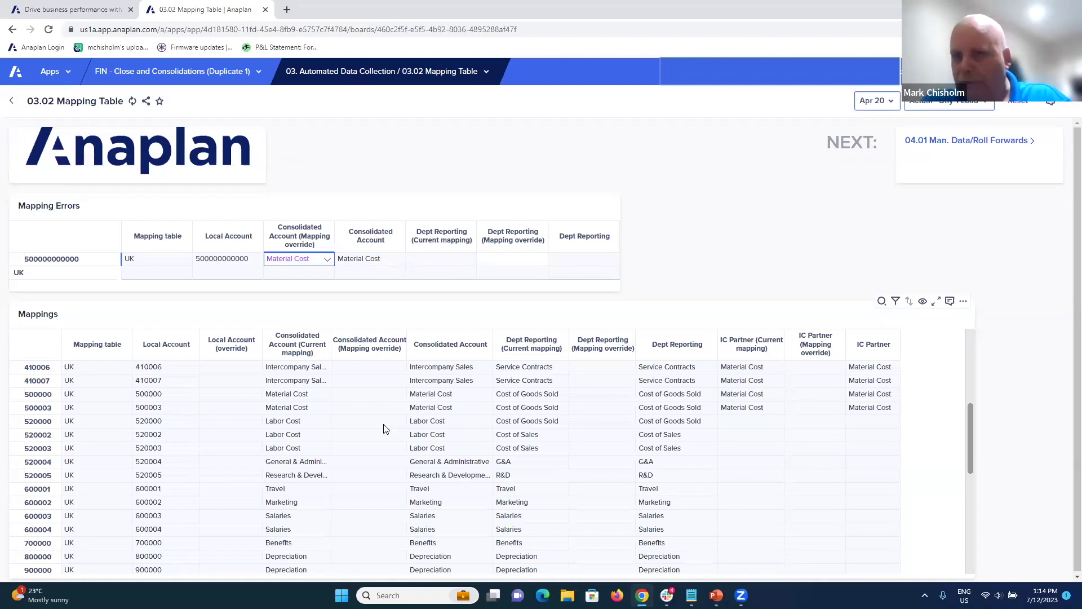
Return to the 03.01 Data Import page and check the UK data load status and account mapping.
left_click(11, 105)
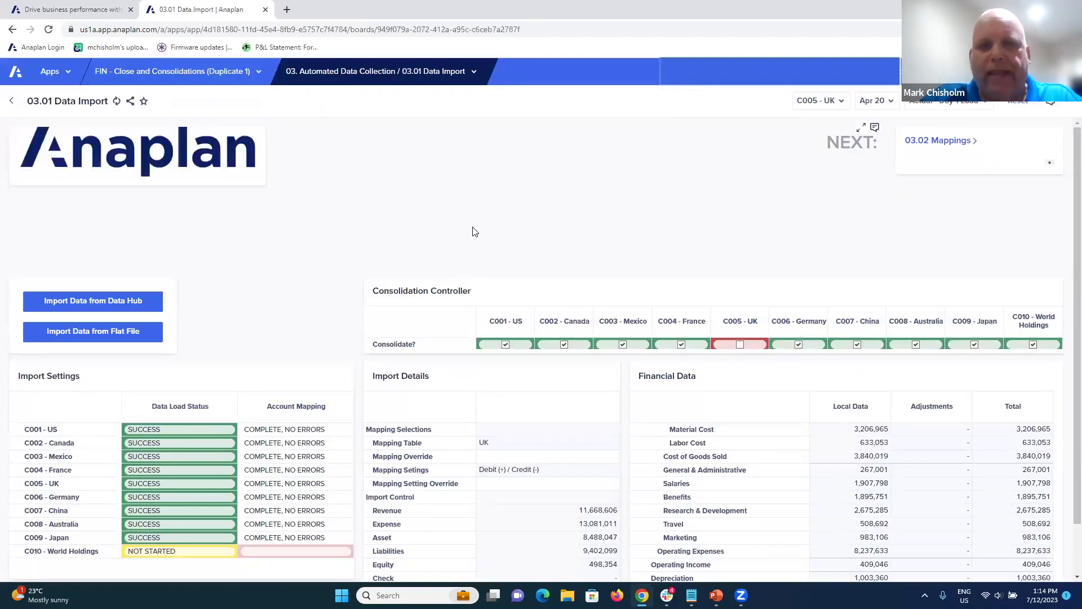
scroll(249, 456, "down", 2)
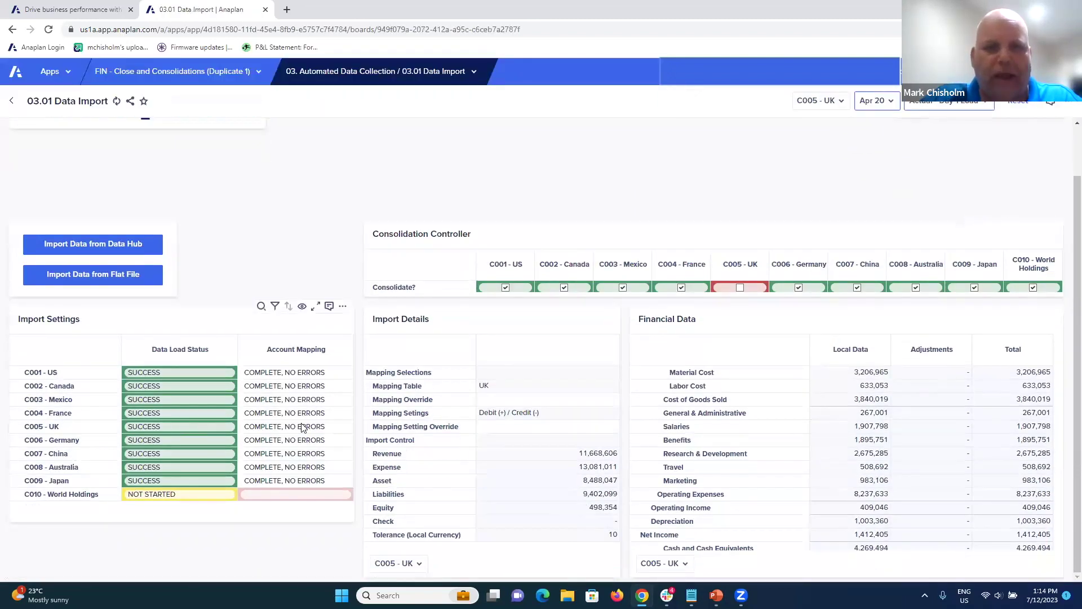
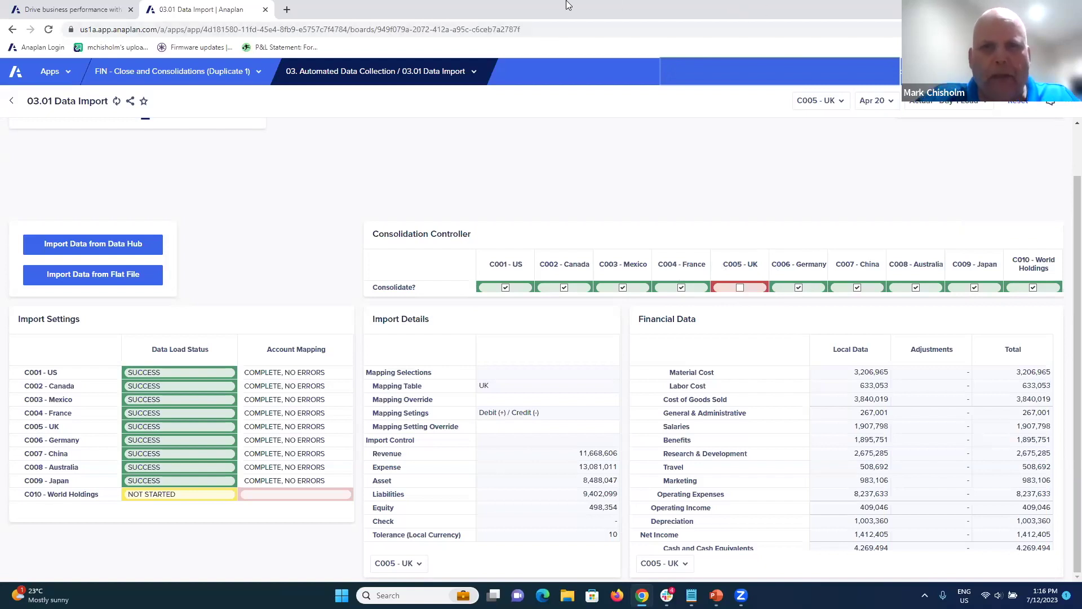
Proceed through the Mapping Table page to the 04.01 Account Roll-Forwards page.
scroll(536, 182, "up", 1)
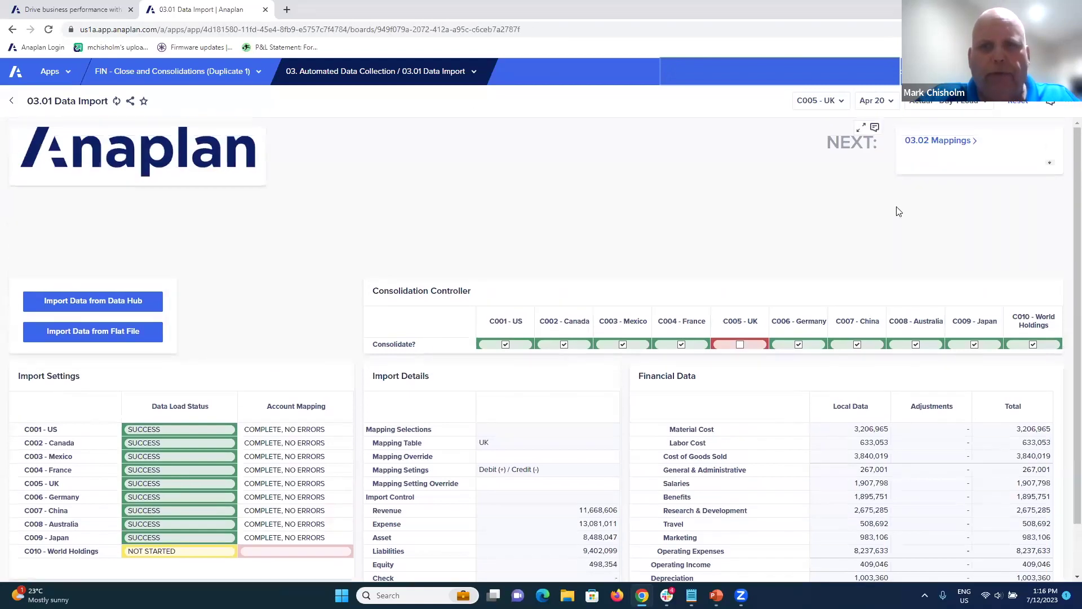
left_click(944, 146)
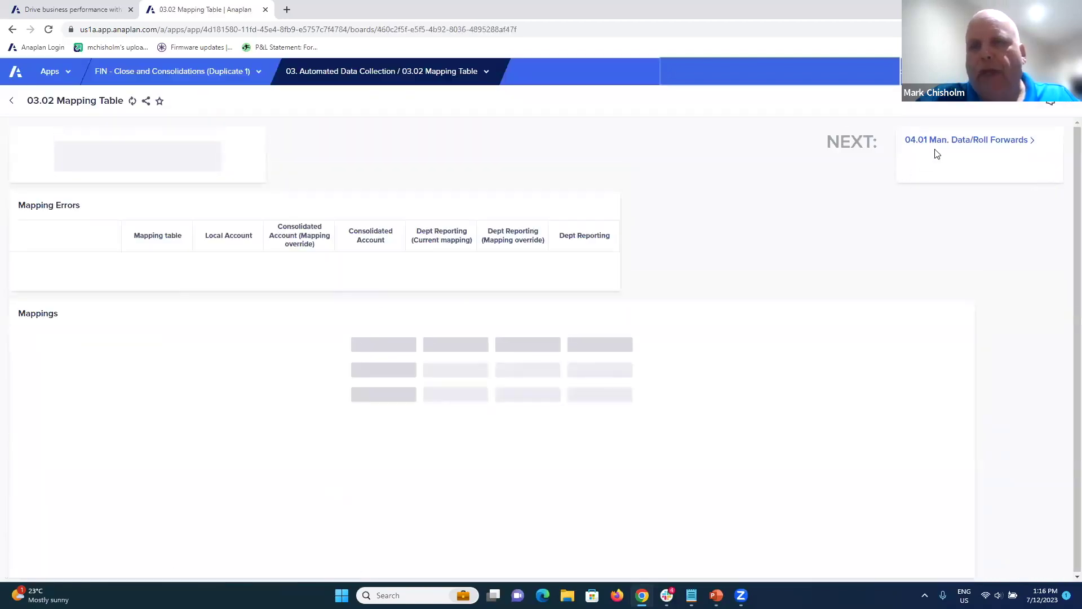
left_click(941, 146)
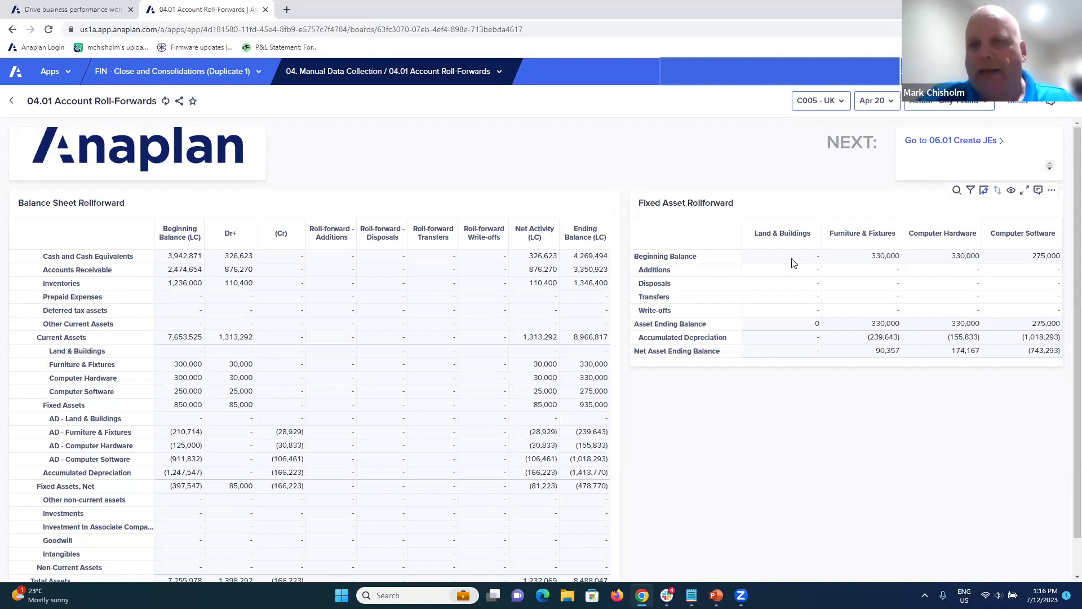
In the Fixed Asset Rollforward, enter Furniture & Fixtures Additions of 10000 and Disposals, Transfers and Write-offs of -5000 each.
left_click(891, 271)
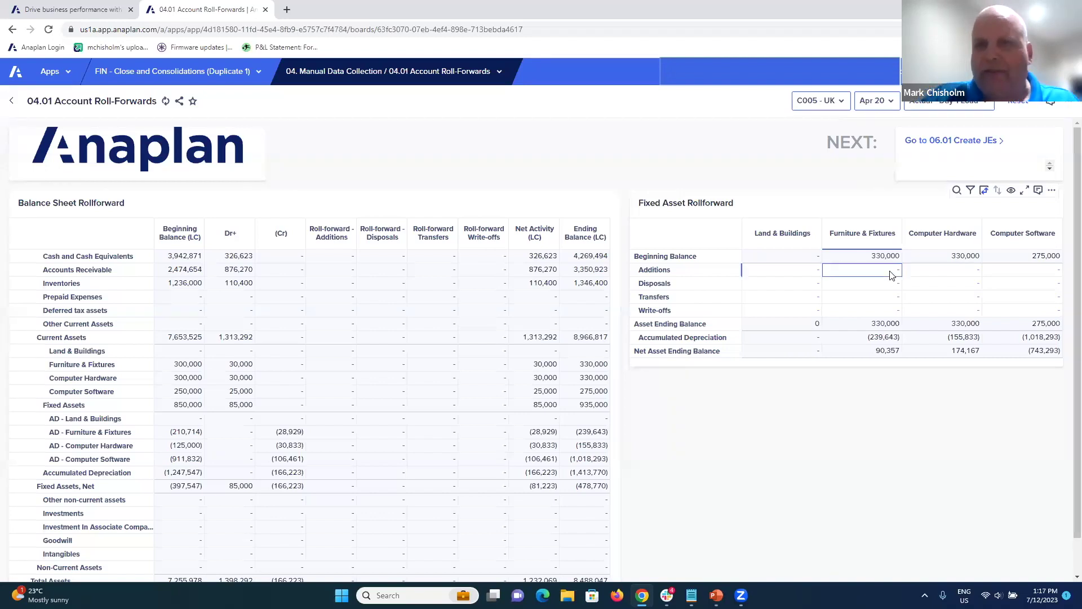
type("10000")
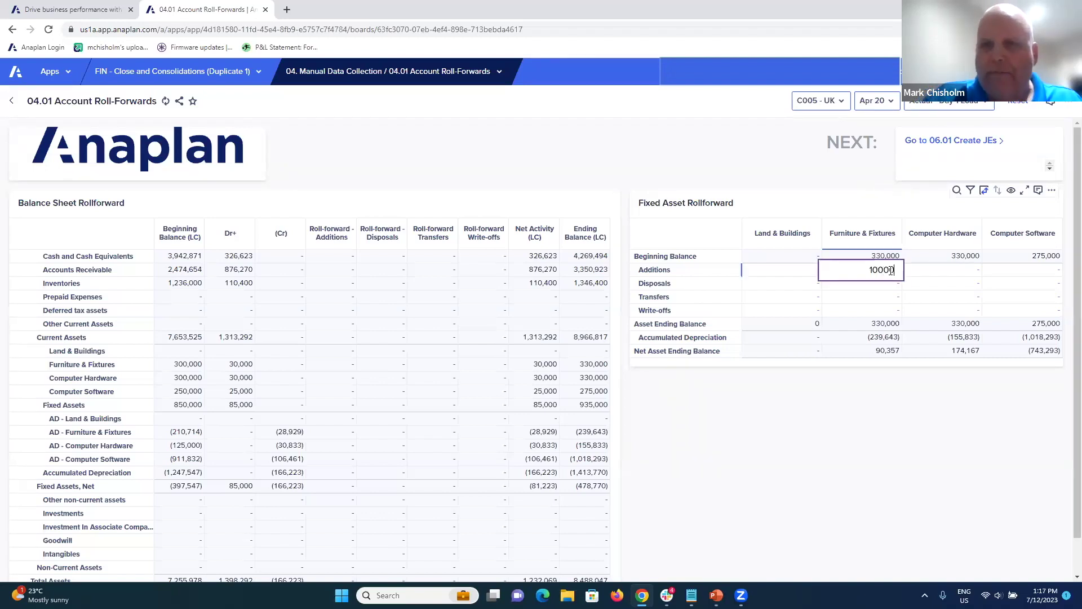
key("Return")
type("-5000")
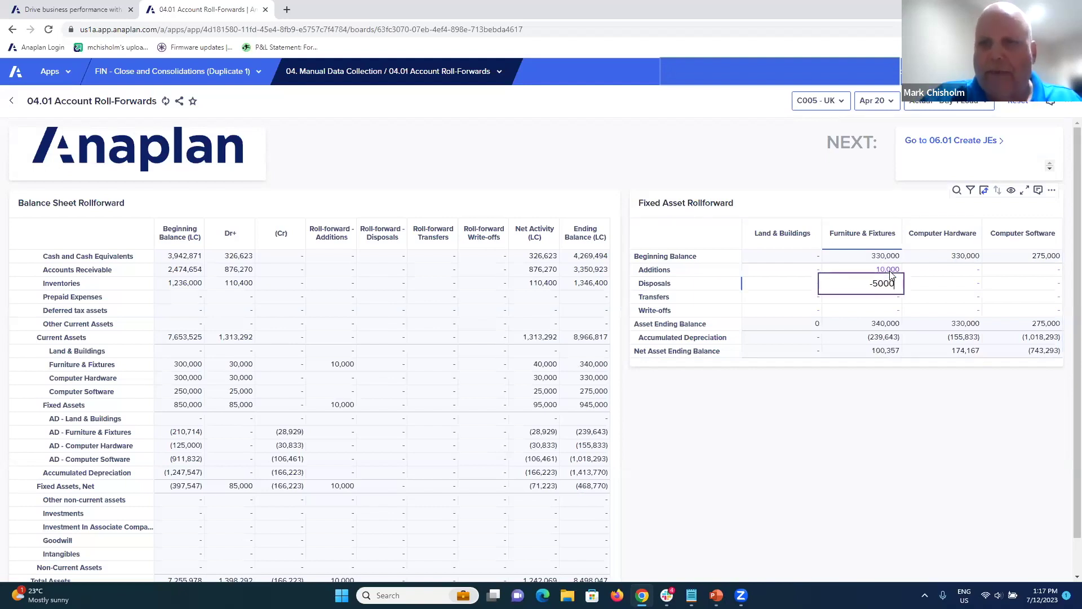
key("Return")
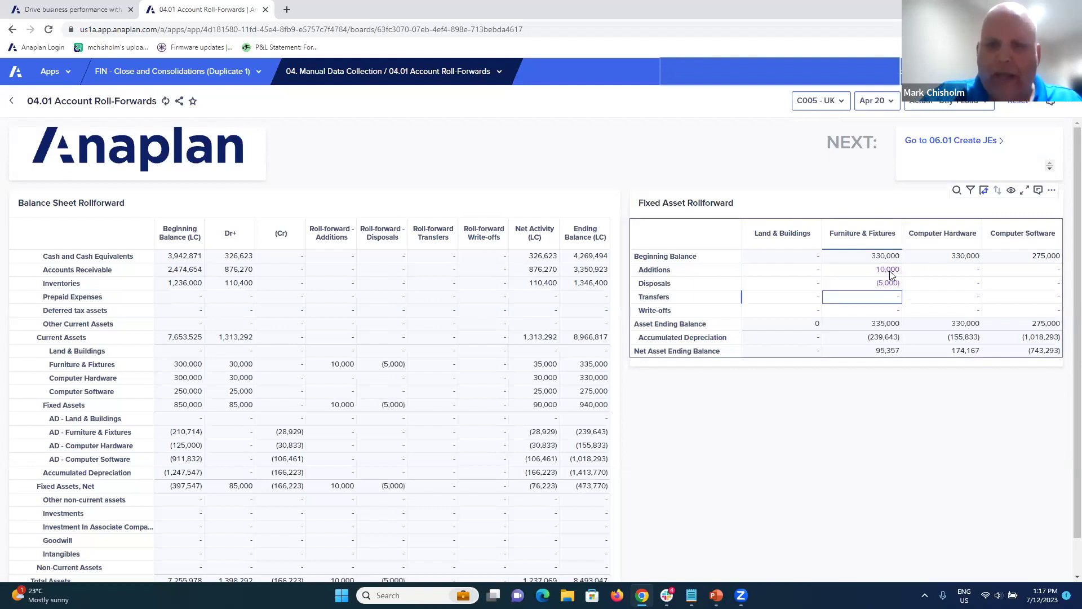
type("-5000")
key("Return")
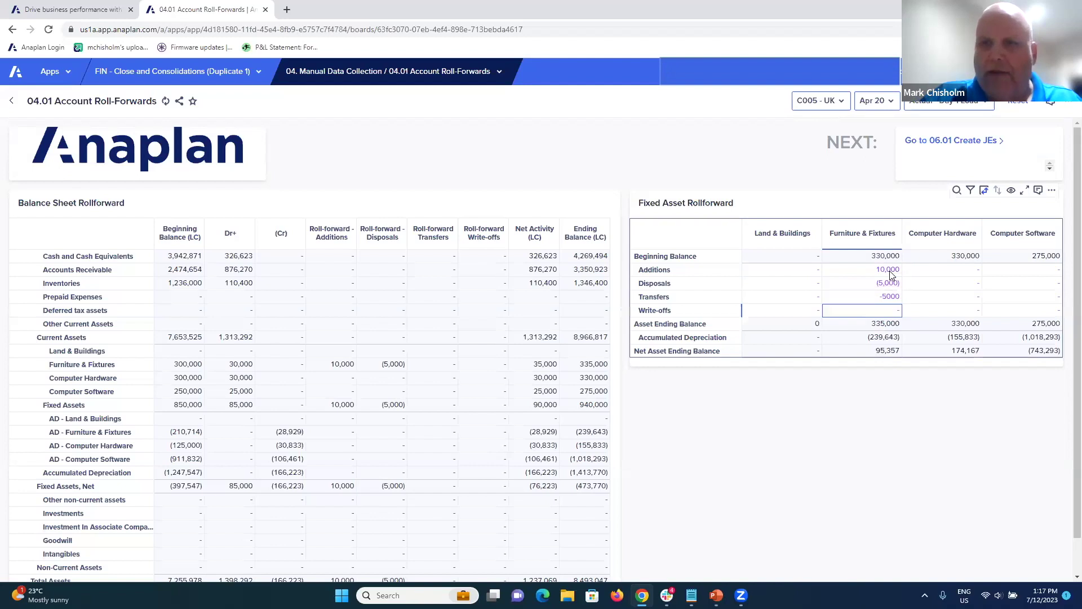
type("-5000")
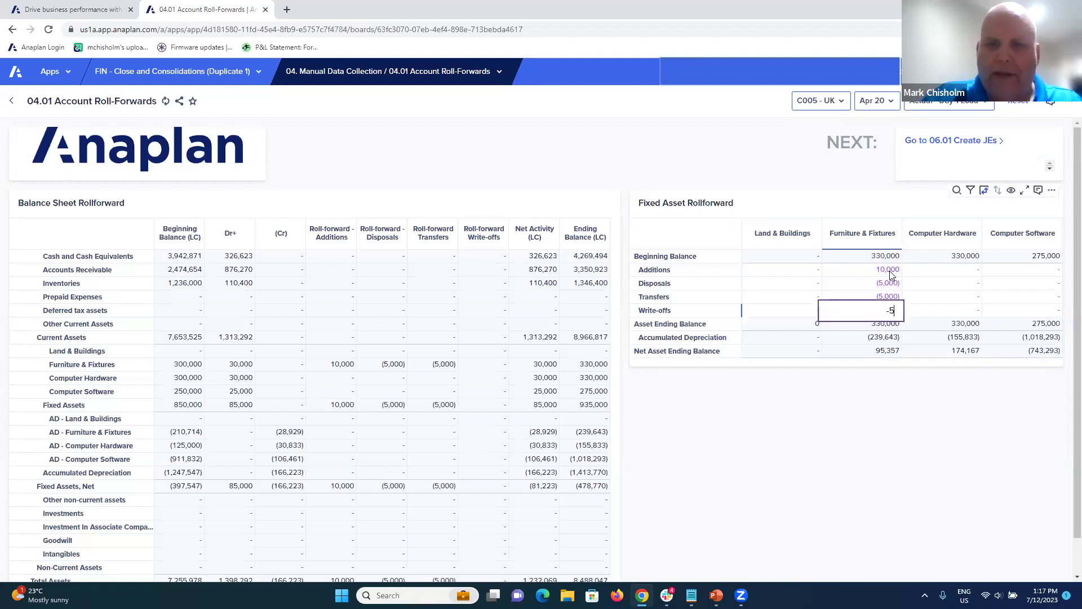
key("Return")
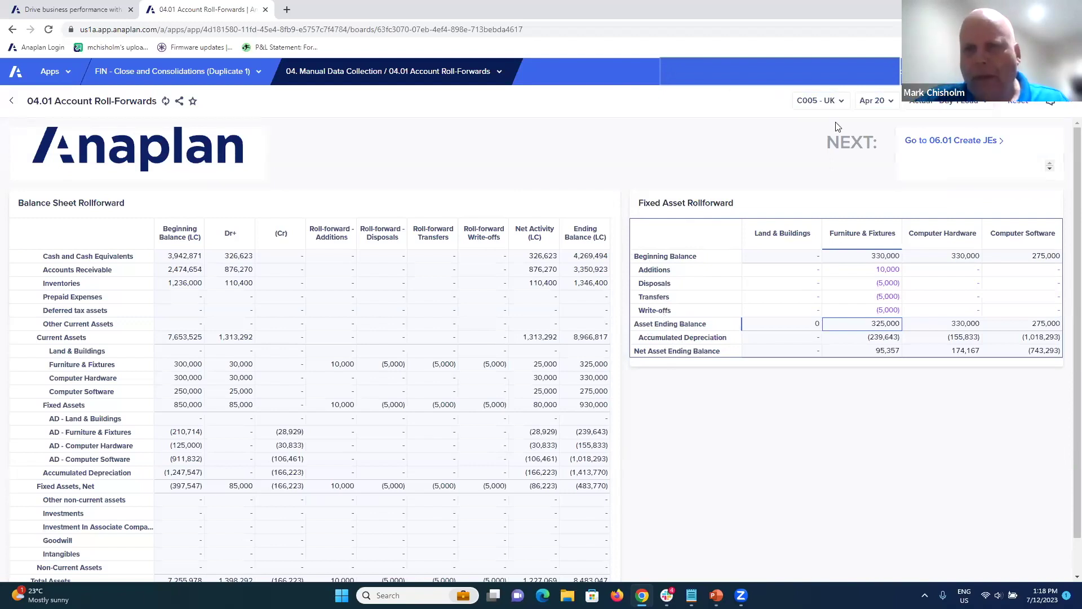
Open the 06.01 Create Journal Entries page.
left_click(949, 141)
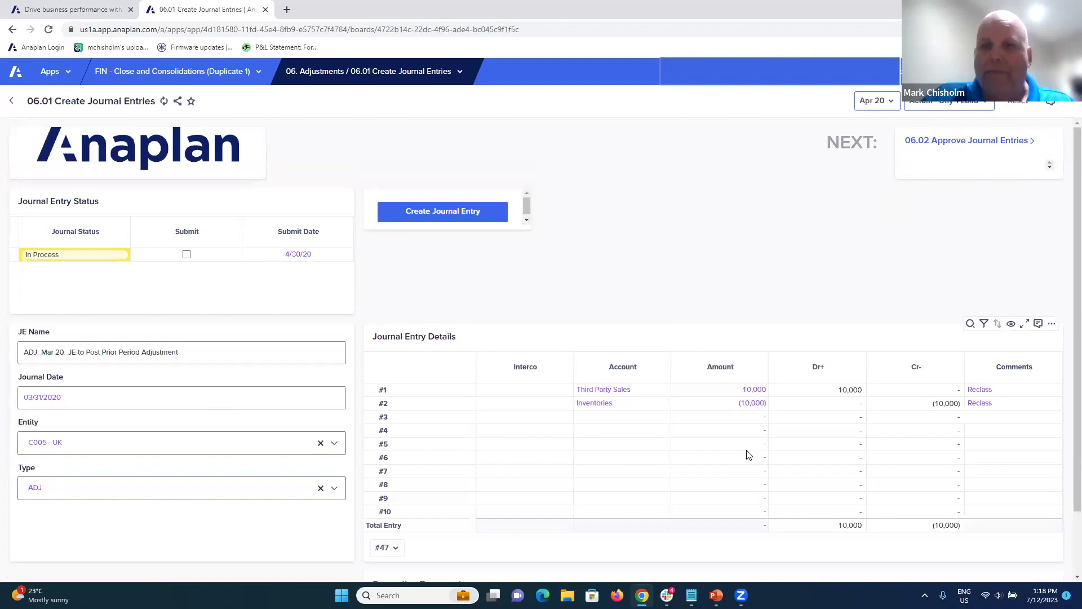
Switch the Create Journal Entries page to draft journal entry #45, the April payroll accrual.
left_click_drag(720, 457, 817, 484)
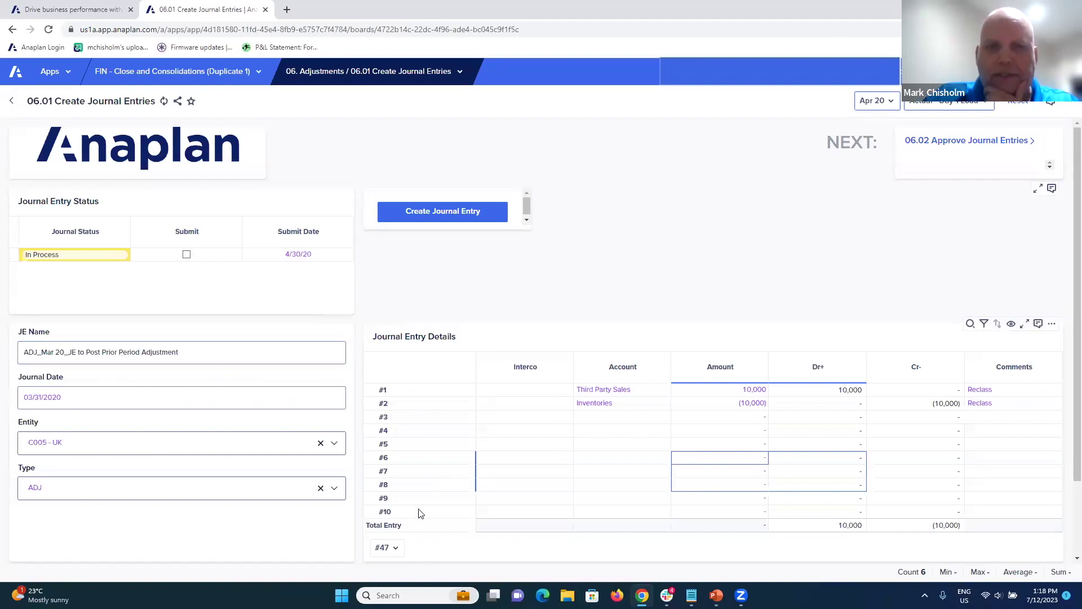
left_click(383, 549)
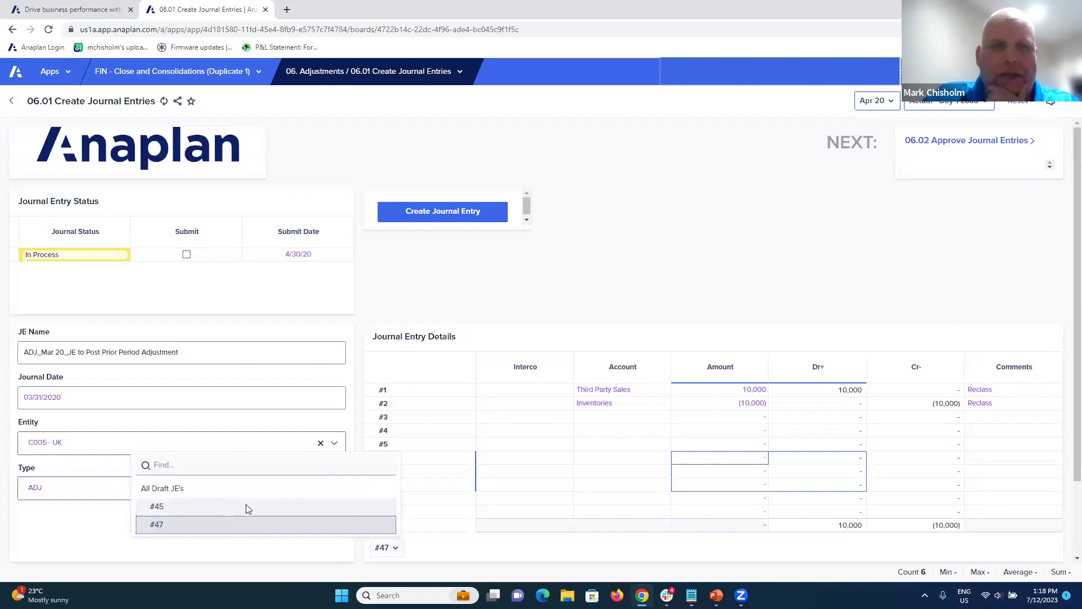
left_click(247, 505)
left_click(112, 355)
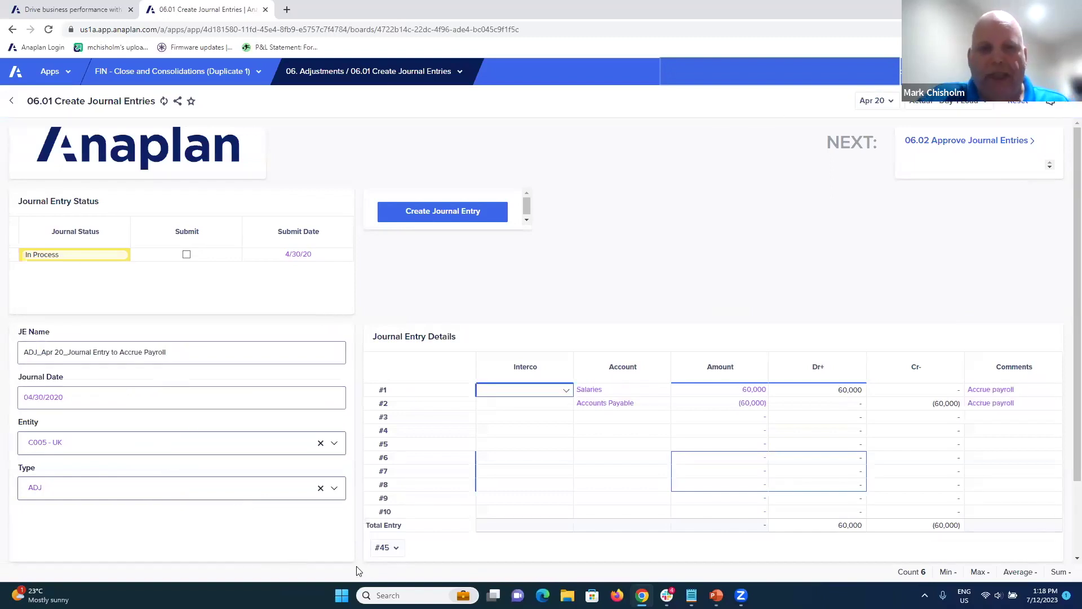
left_click(387, 547)
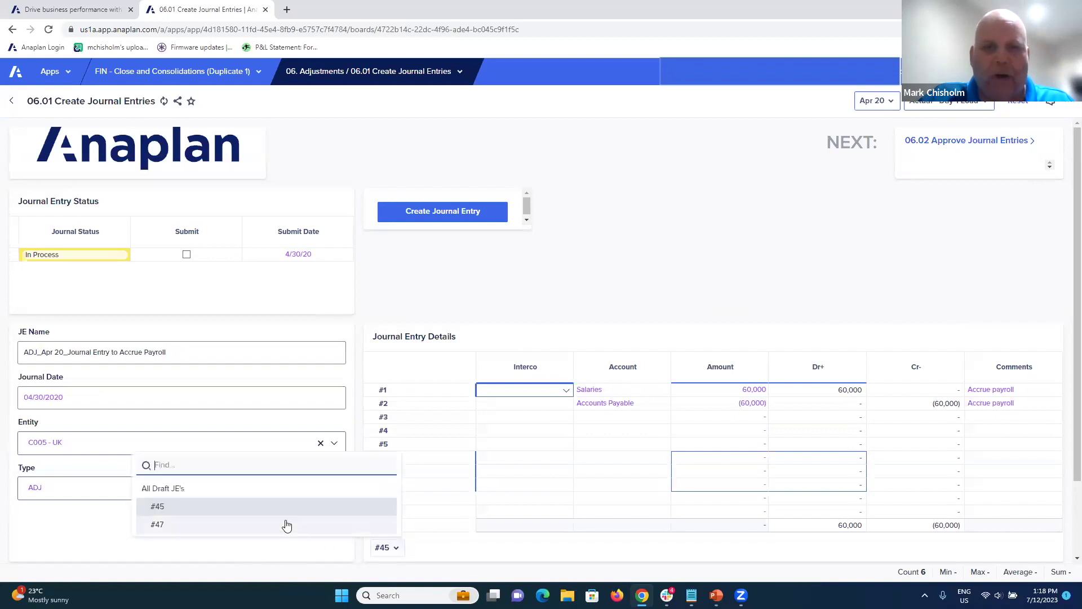
left_click(281, 514)
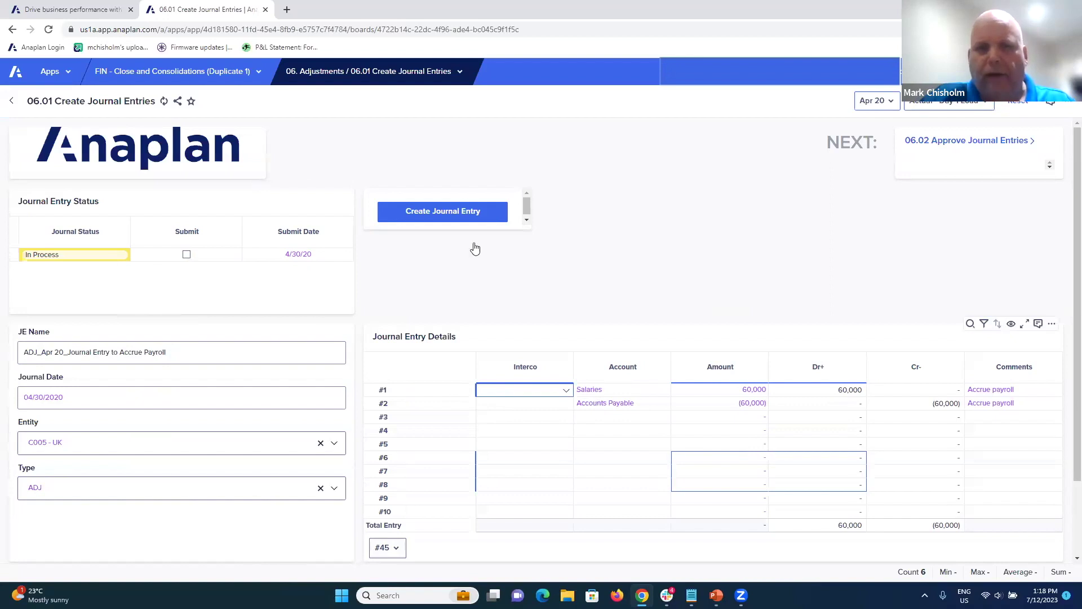
Look at the account choices for line #1 of the payroll accrual entry, keeping Salaries.
left_click(621, 390)
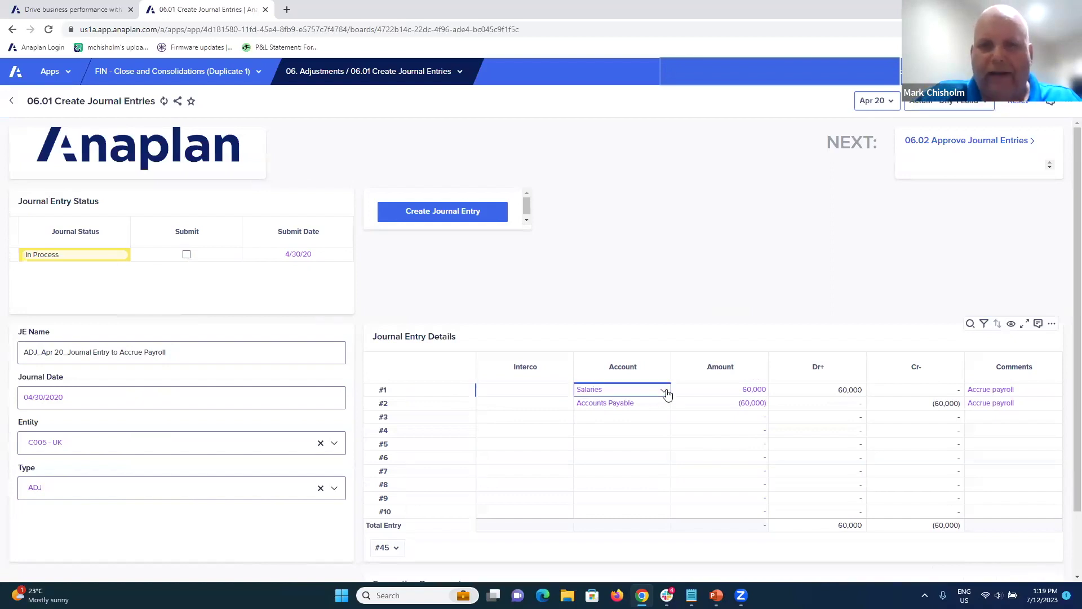
double_click(668, 388)
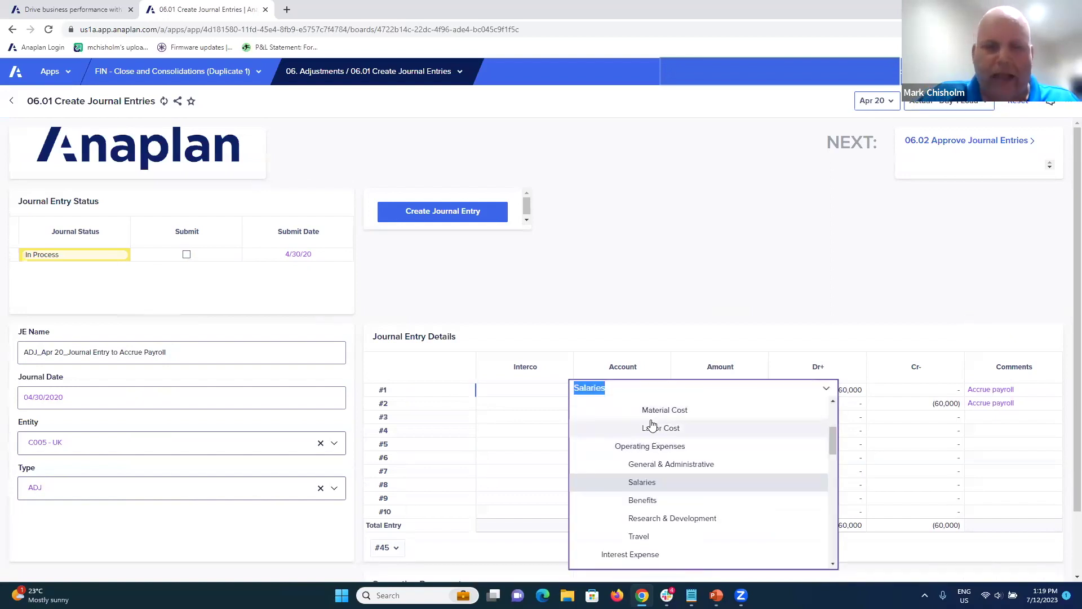
left_click(621, 321)
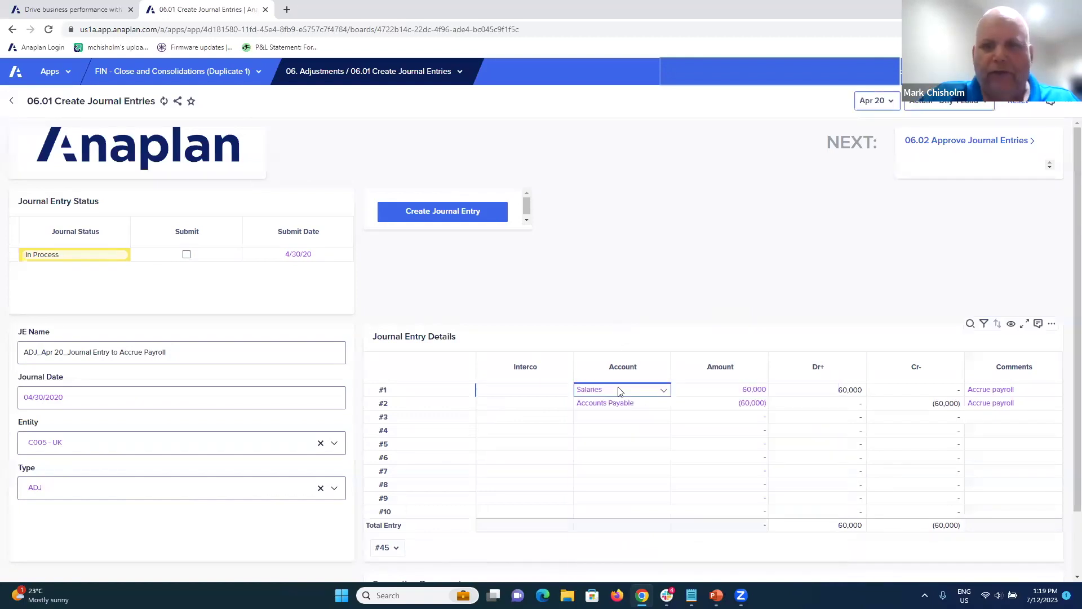
Try a Salaries amount of 55000 on line #1 to unbalance the entry, and restore it to 60000.
left_click(736, 395)
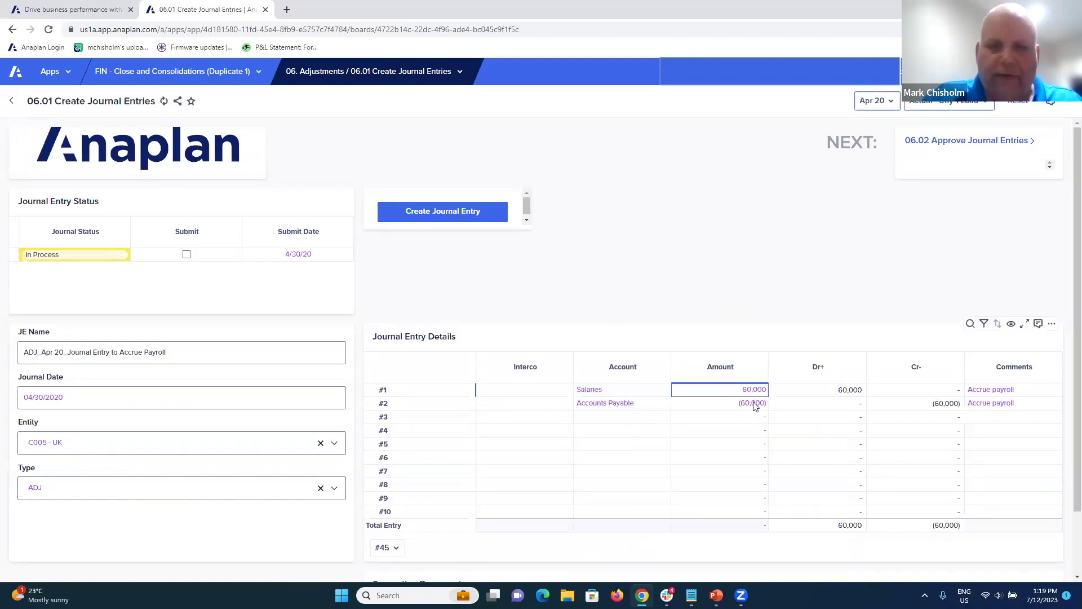
type("55000")
key("Return")
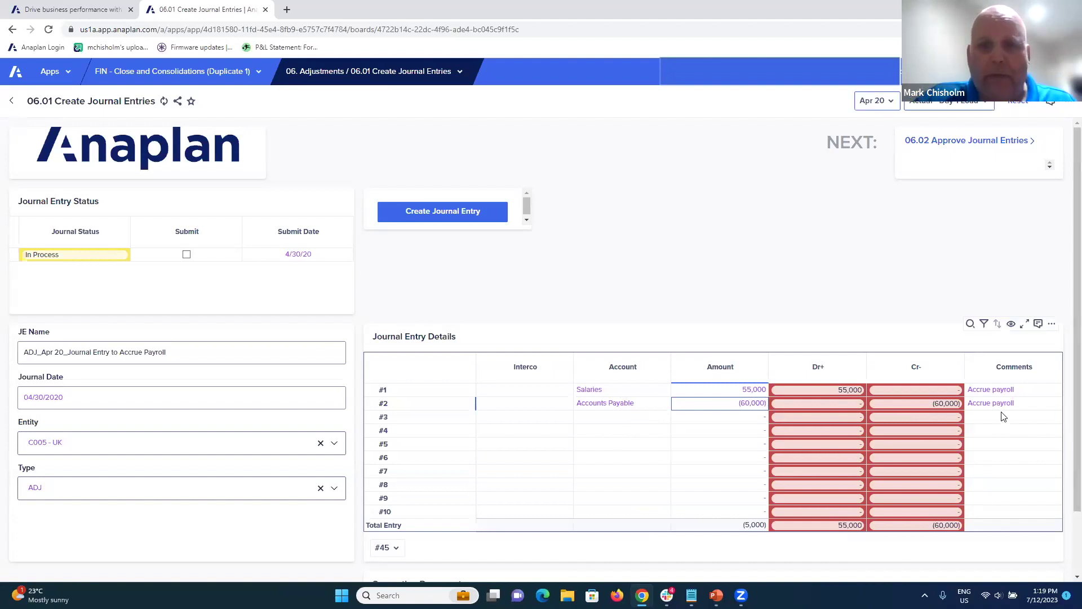
left_click(745, 394)
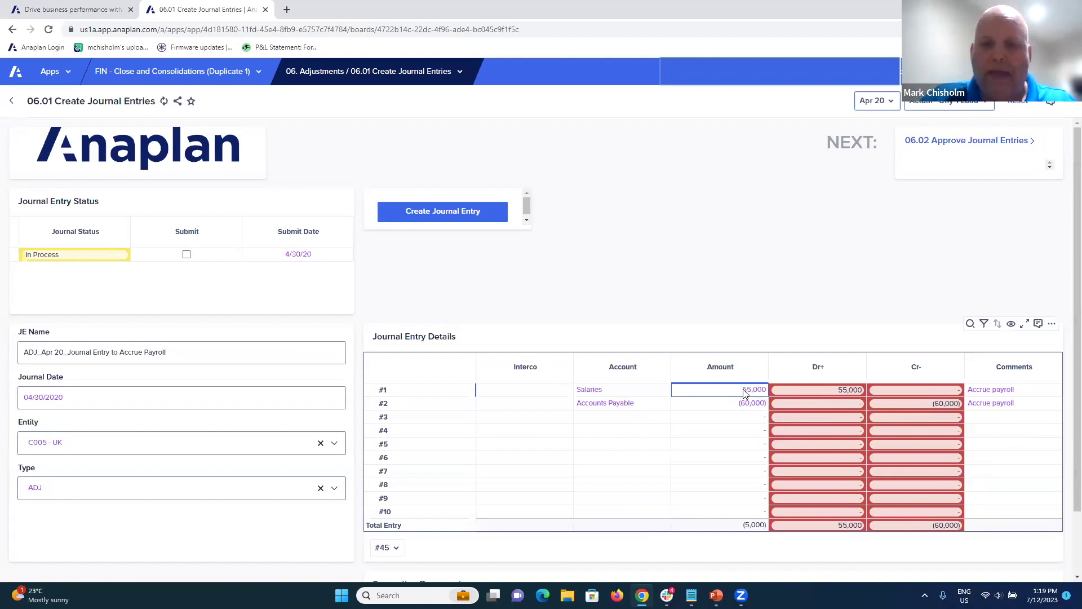
type("60000")
key("Return")
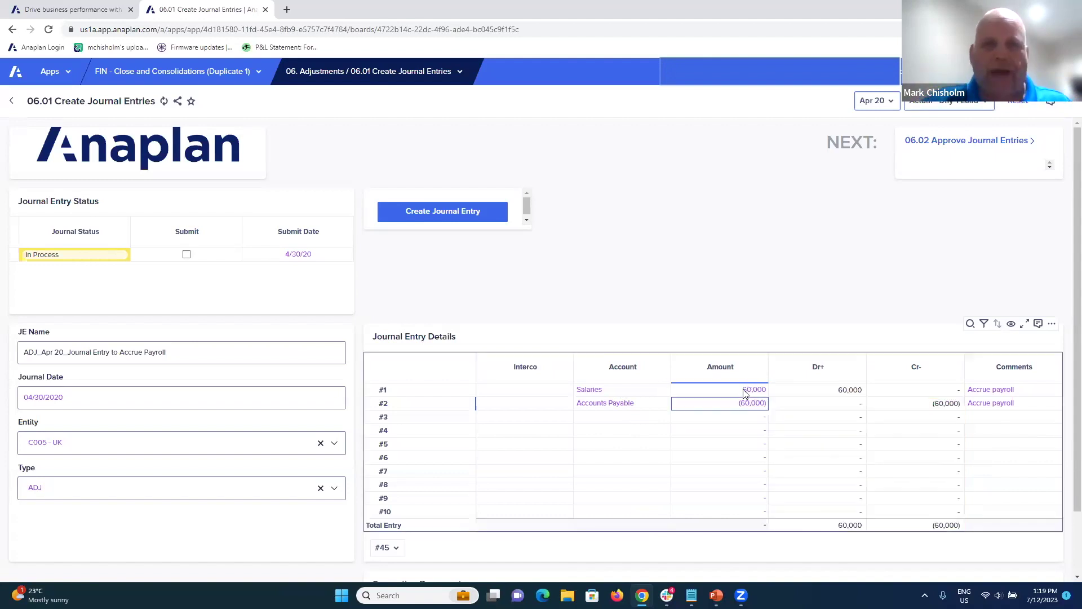
Check the supporting documents of journal entry #45 and submit the entry.
scroll(845, 423, "down", 2)
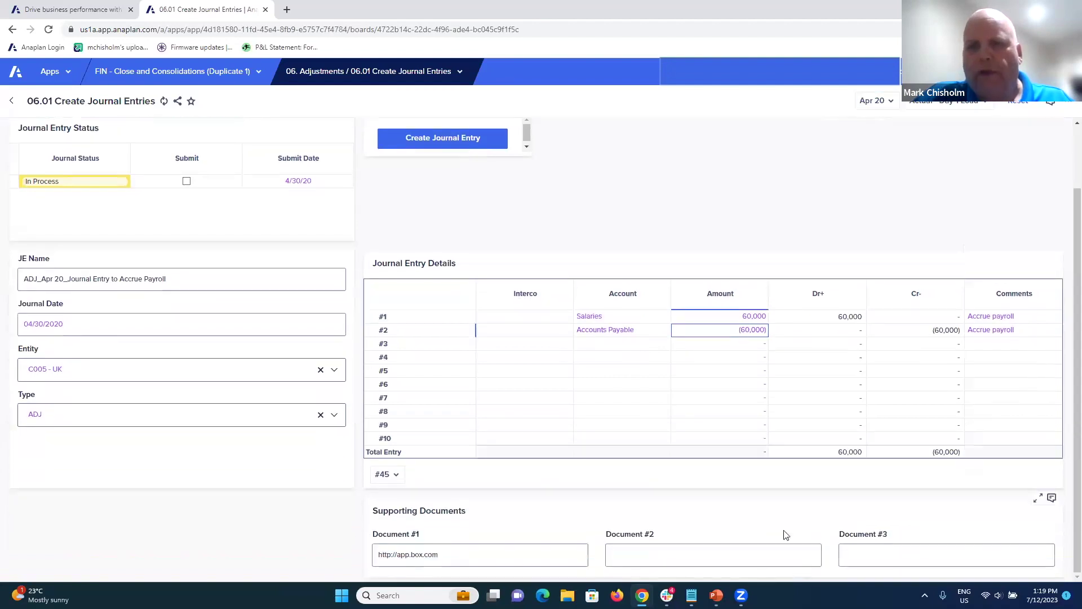
scroll(748, 492, "up", 2)
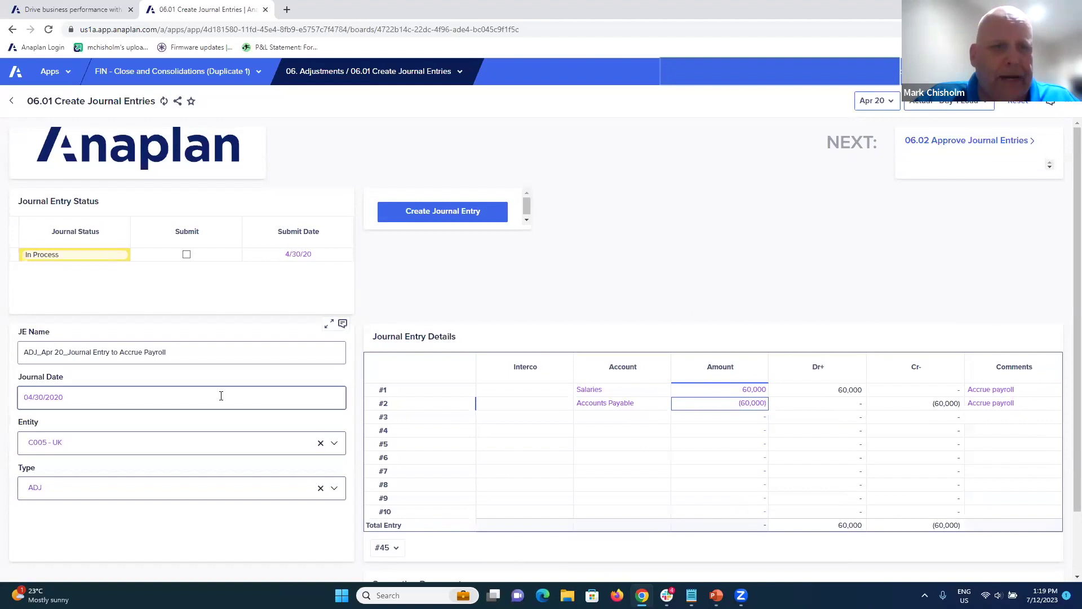
left_click(186, 255)
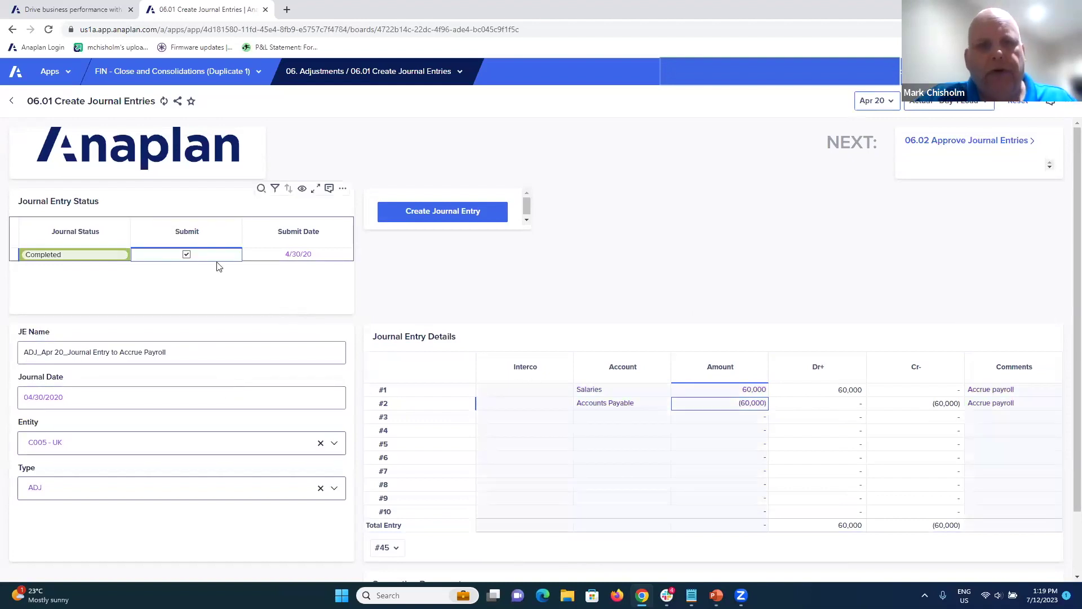
left_click(860, 395)
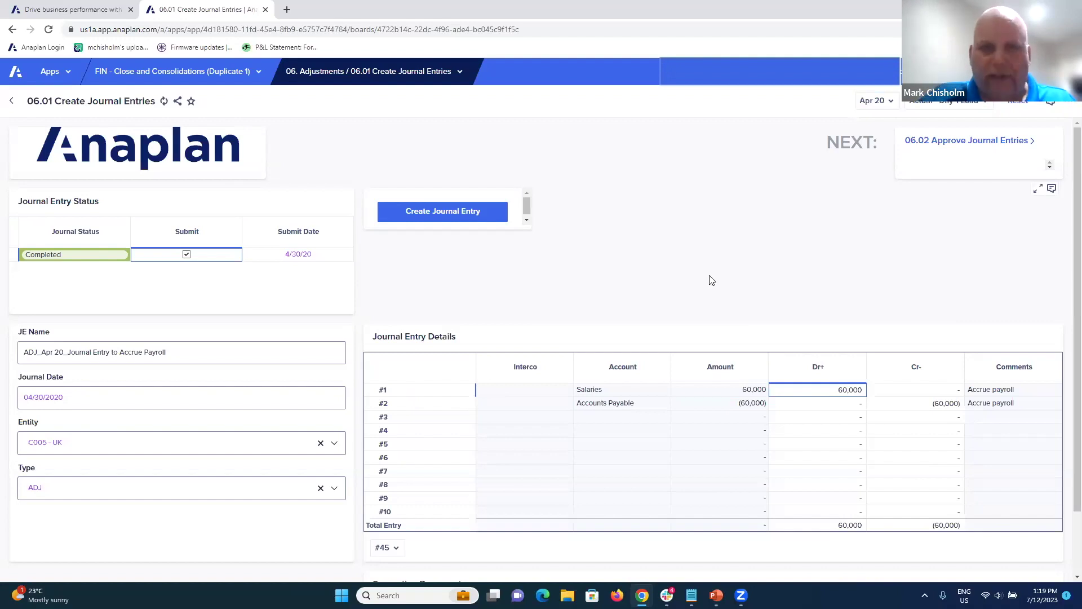
Switch to draft journal entry #47, the prior period adjustment, keep its type as ADJ, and submit it.
left_click(387, 547)
left_click(242, 529)
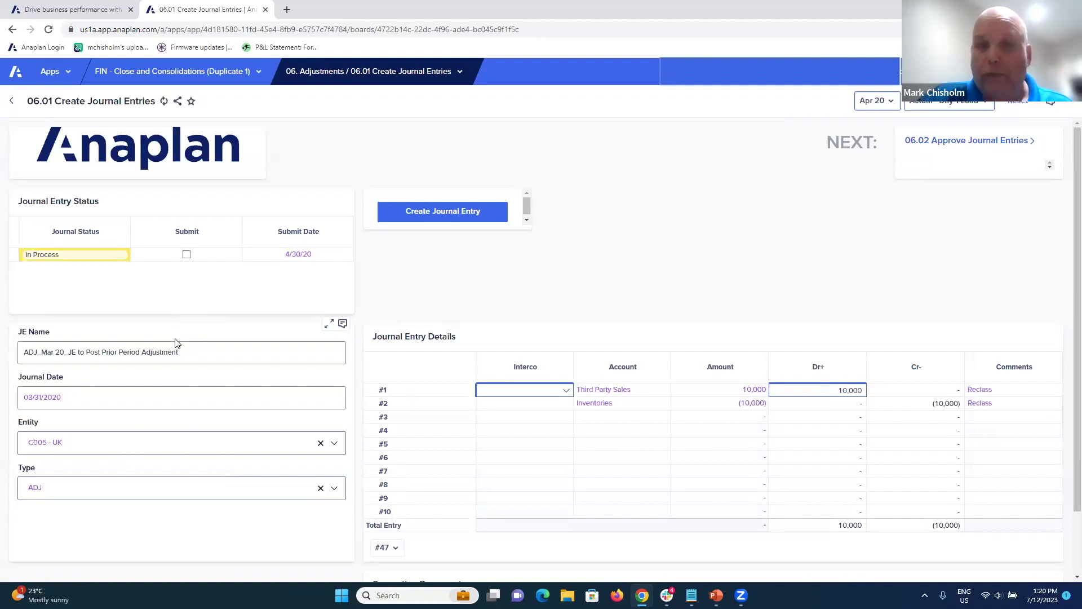
left_click(67, 493)
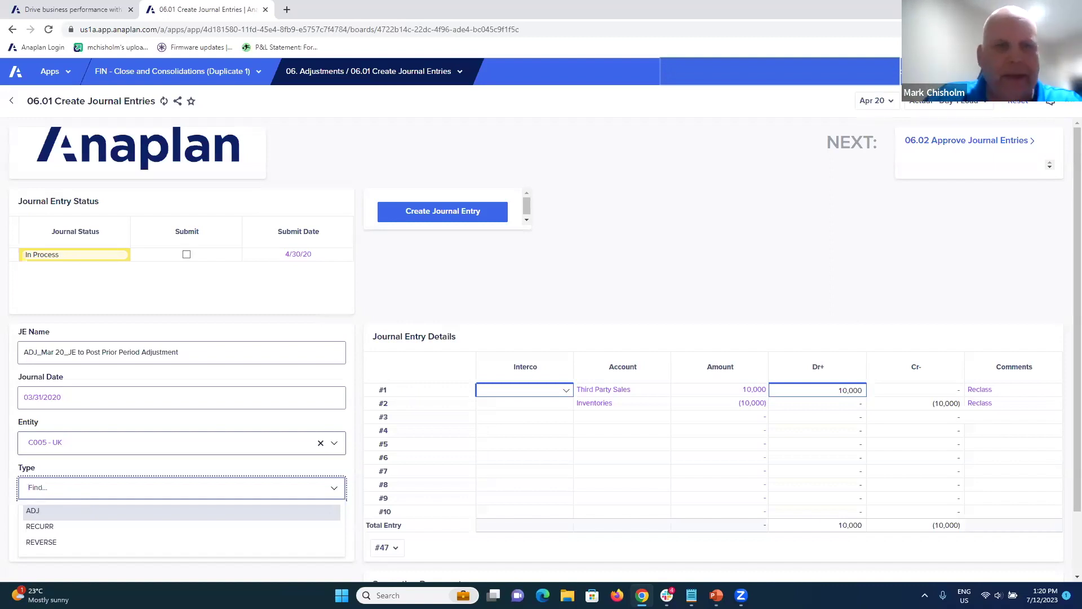
left_click(214, 510)
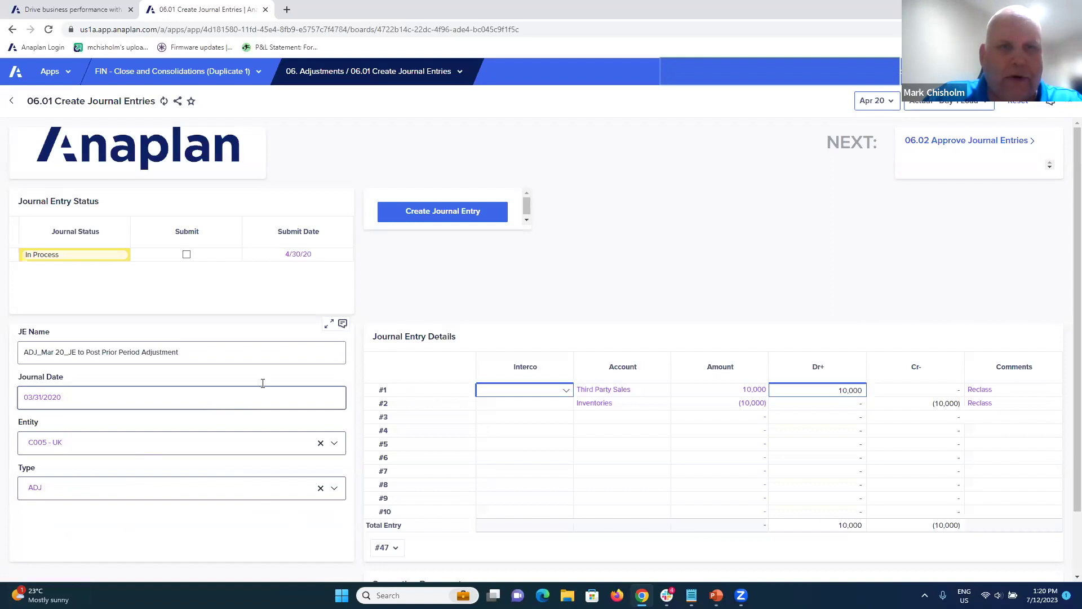
left_click(187, 255)
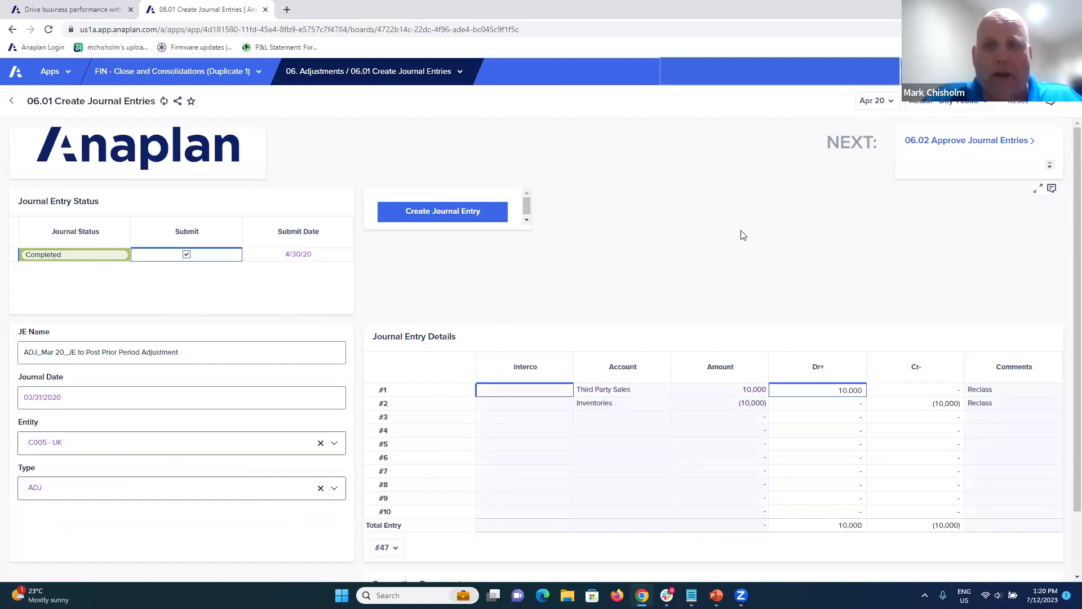
Go to the 06.02 Approve Journal Entries page and display the details of journal entries #45 and #47.
left_click(965, 142)
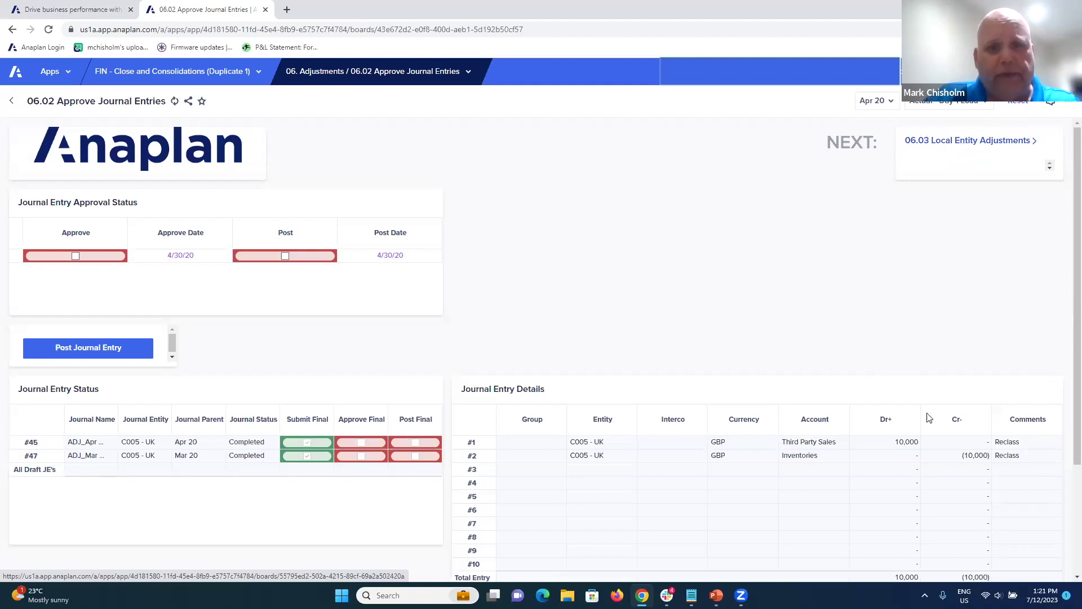
left_click(33, 444)
left_click(34, 457)
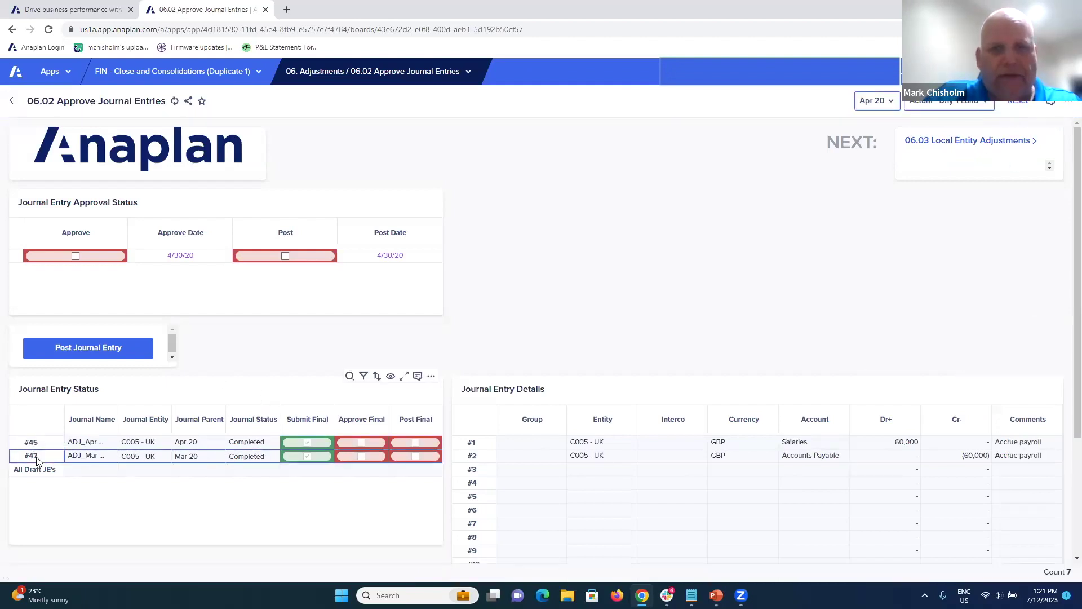
Approve journal entries #45 and #47.
left_click(32, 445)
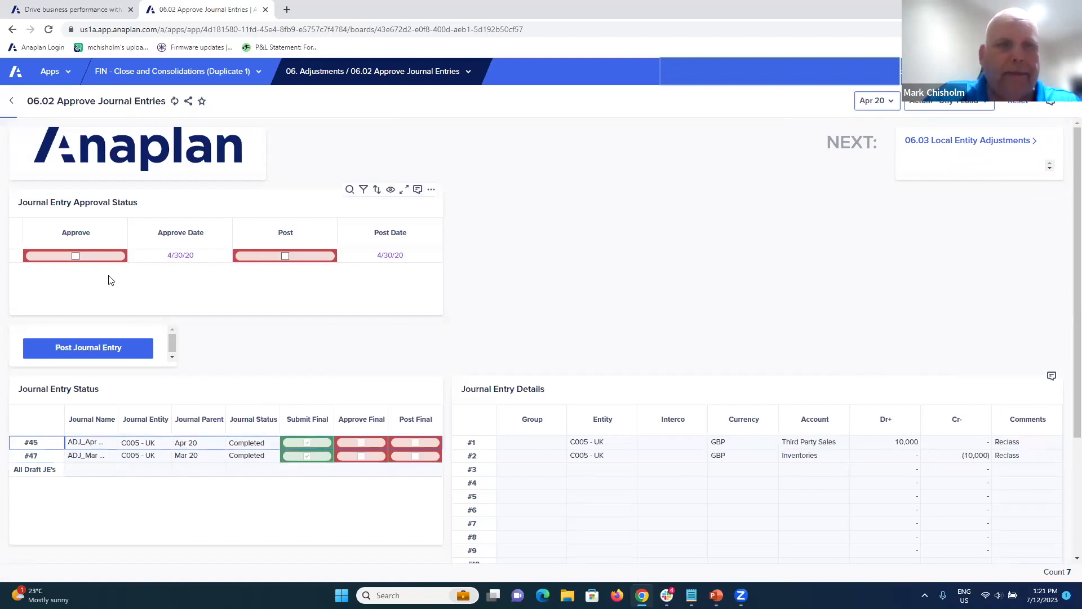
left_click(82, 260)
key("space")
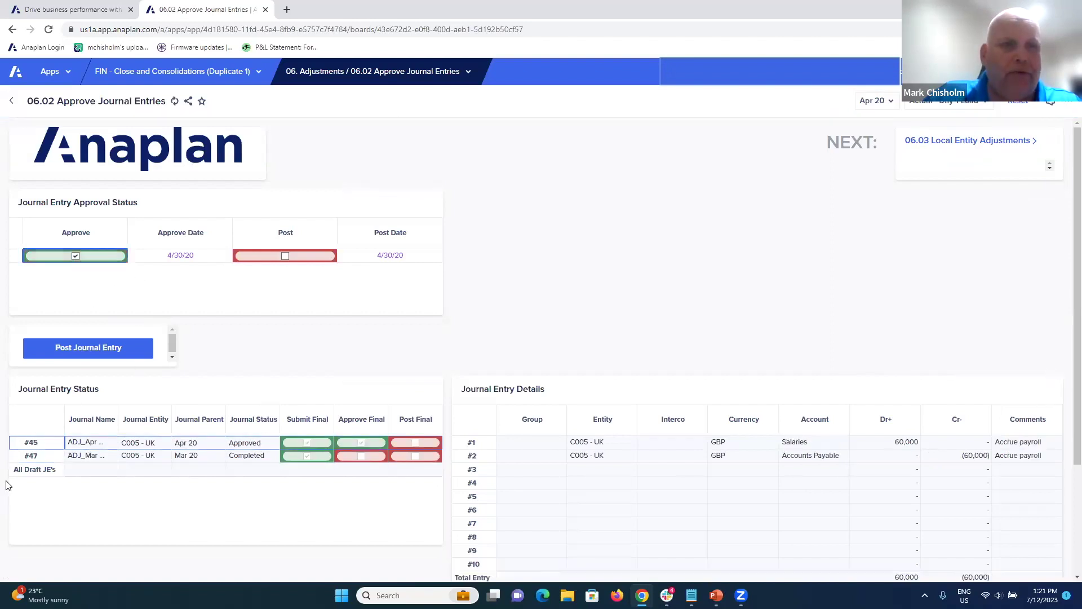
left_click(35, 457)
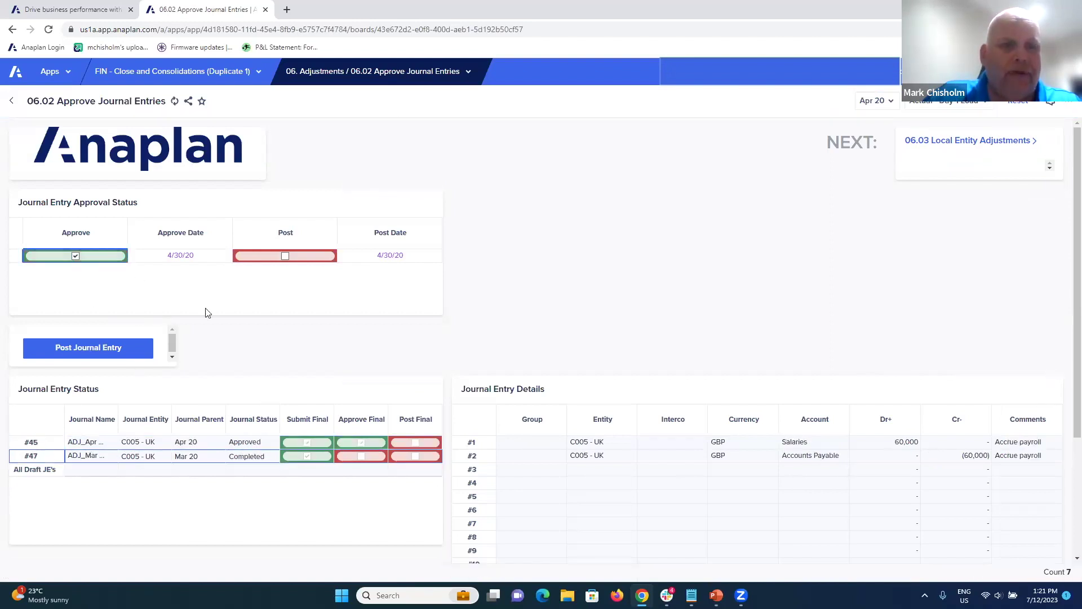
left_click(76, 256)
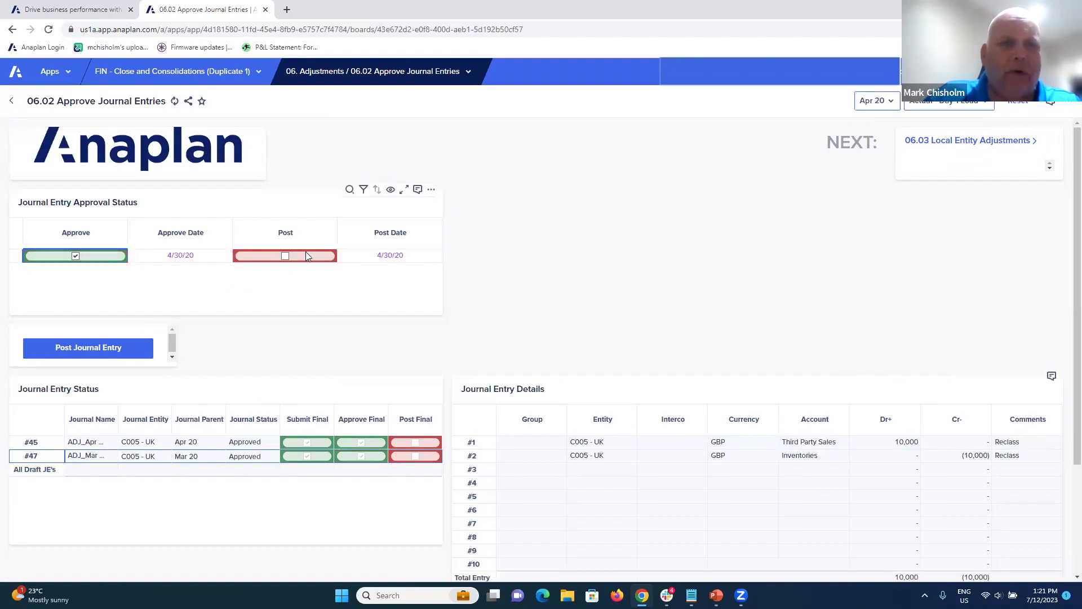
Mark journal entries #47 and #45 for posting and run the Post Journal Entry process.
left_click(284, 264)
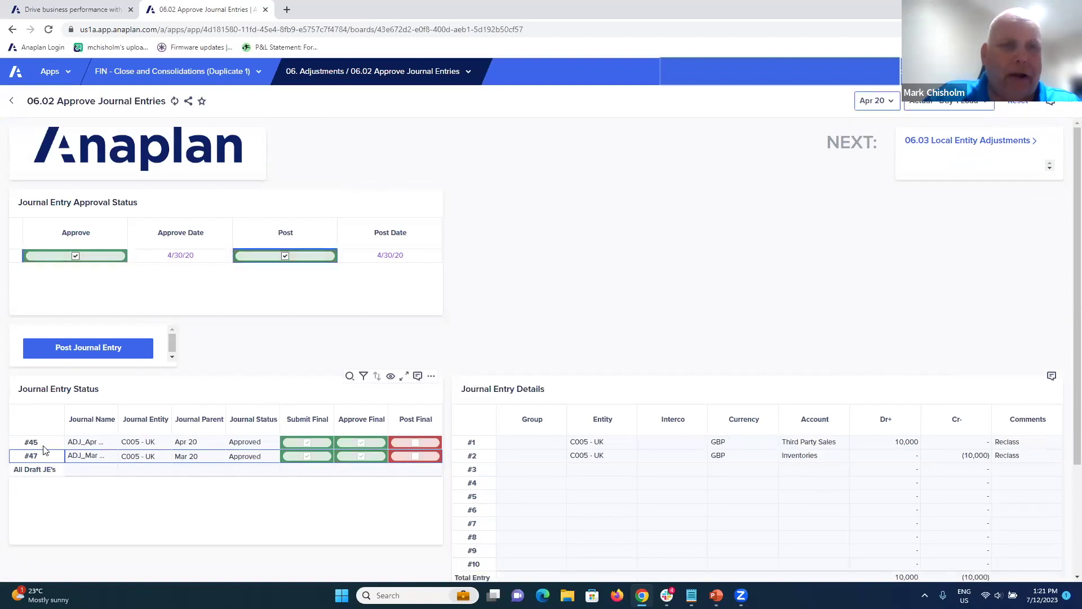
left_click(44, 443)
left_click(285, 255)
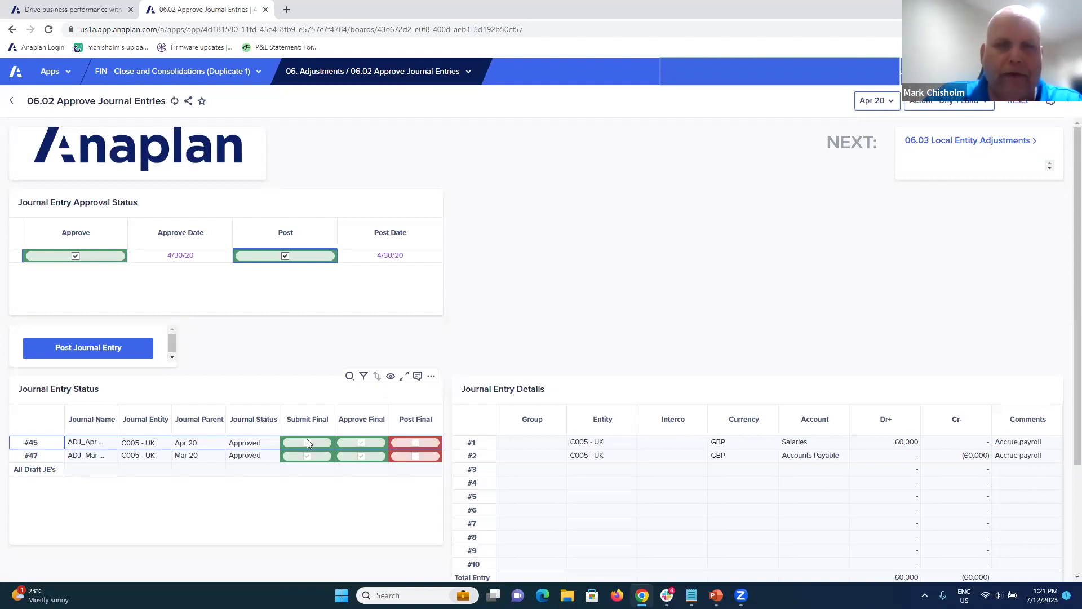
left_click(114, 349)
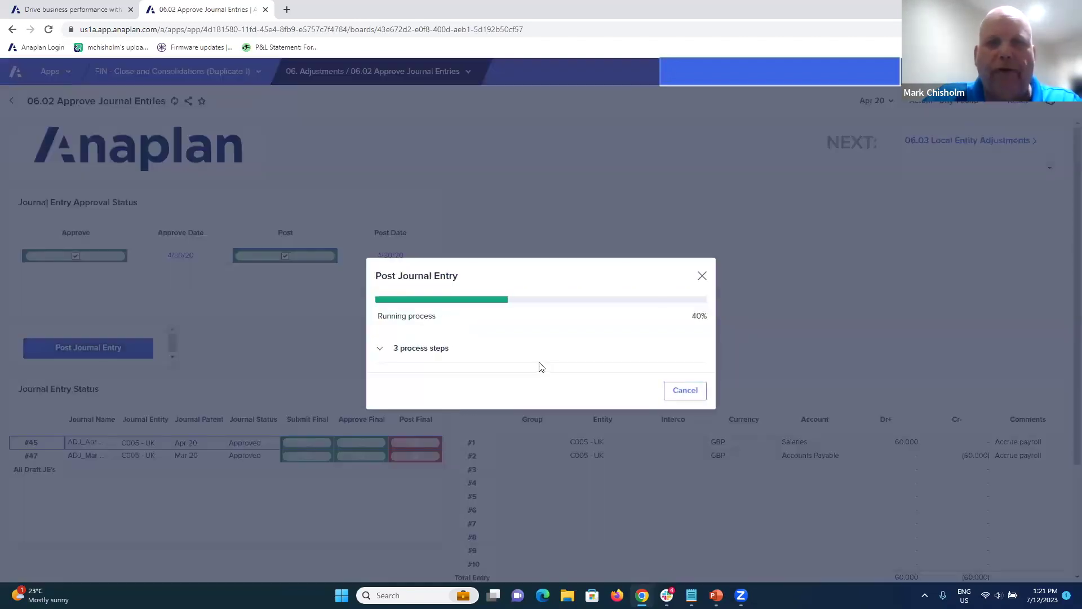
left_click(703, 276)
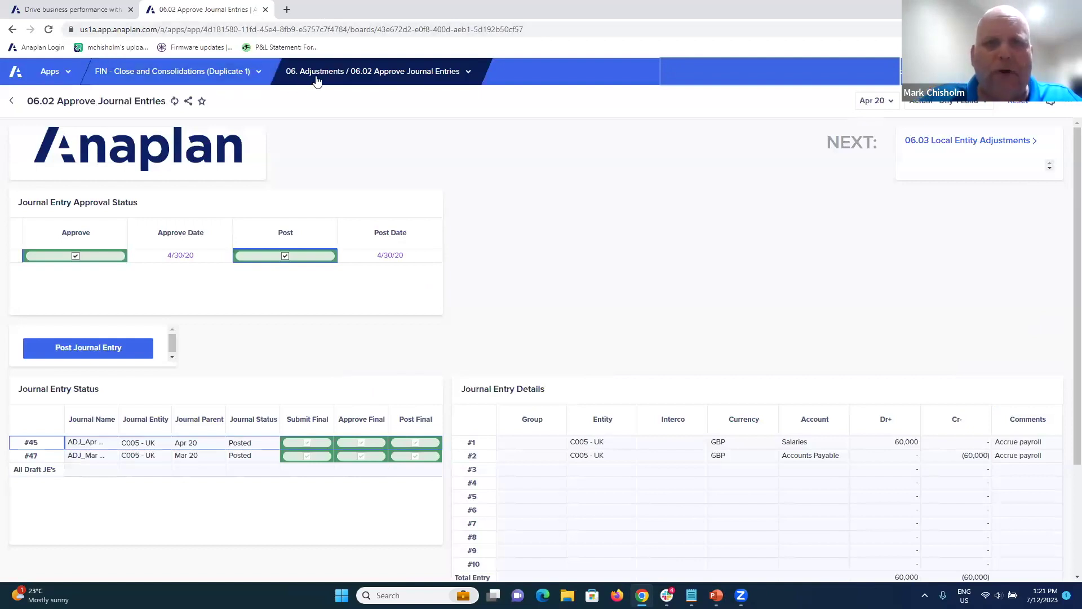
Go to the 06.03 Local Entity Adjustments page and review the adjustments for C005 - UK in GBP.
left_click(982, 147)
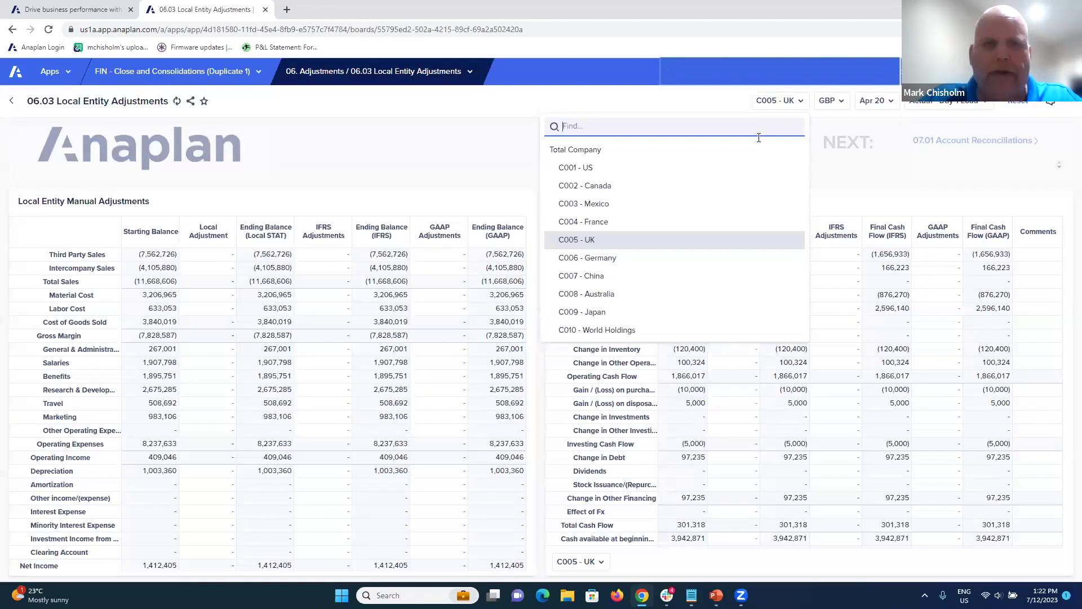
left_click(830, 101)
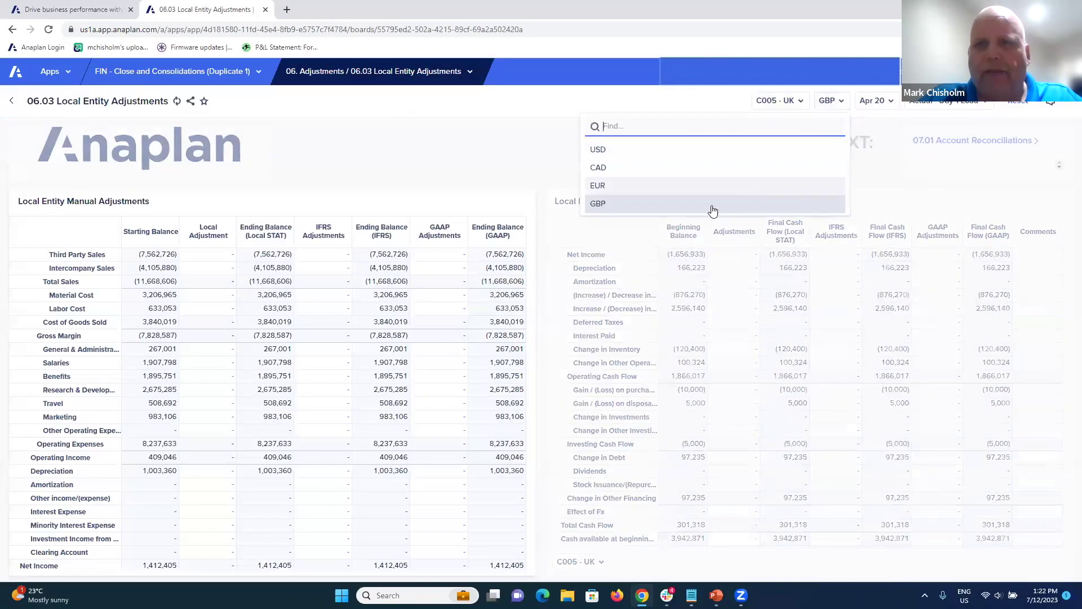
left_click(713, 210)
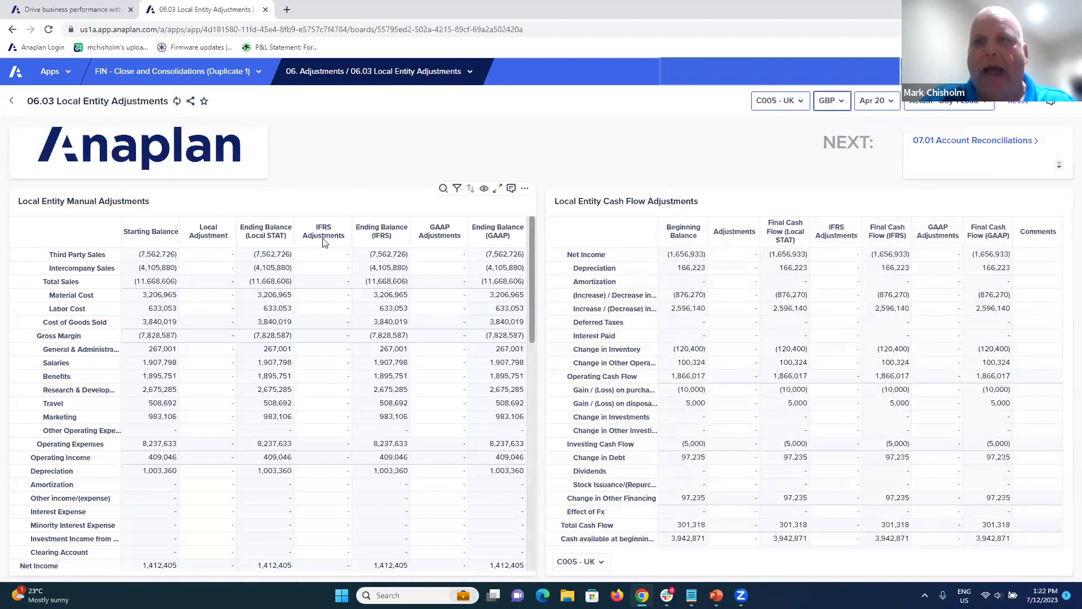
key("Tab")
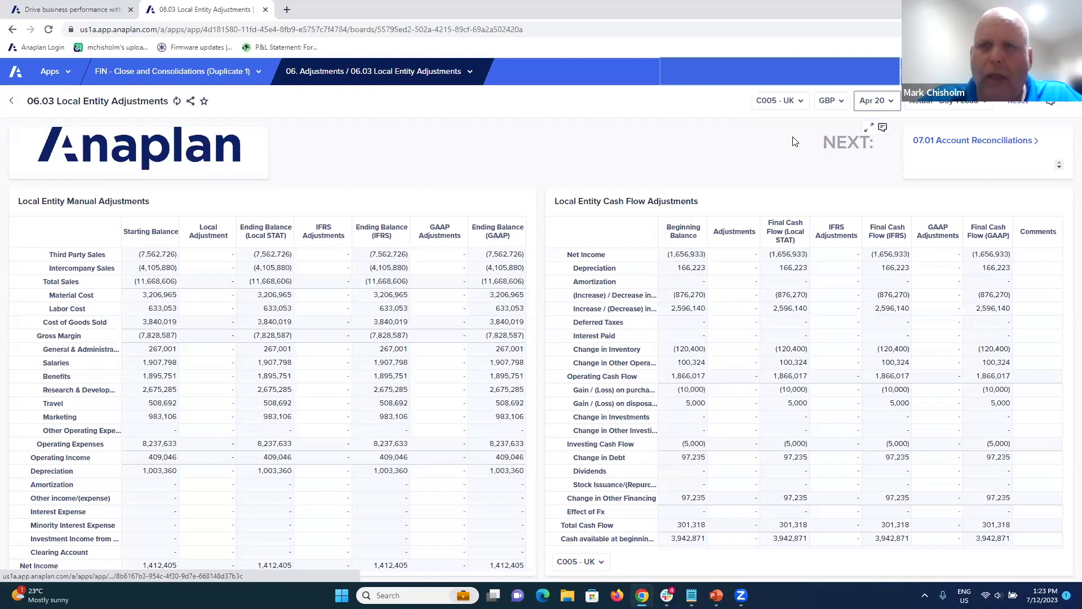
Go to the 05.01 Intercompany Matching page and inspect the US, France and UK bars in the Difference by Trading Partner chart.
left_click(297, 81)
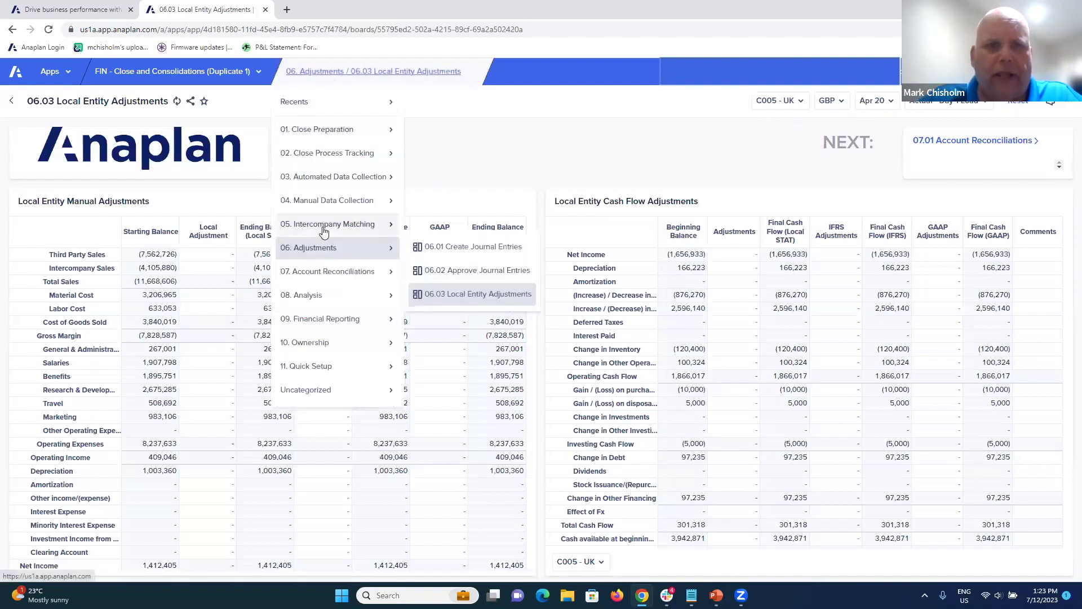
mouse_move(360, 230)
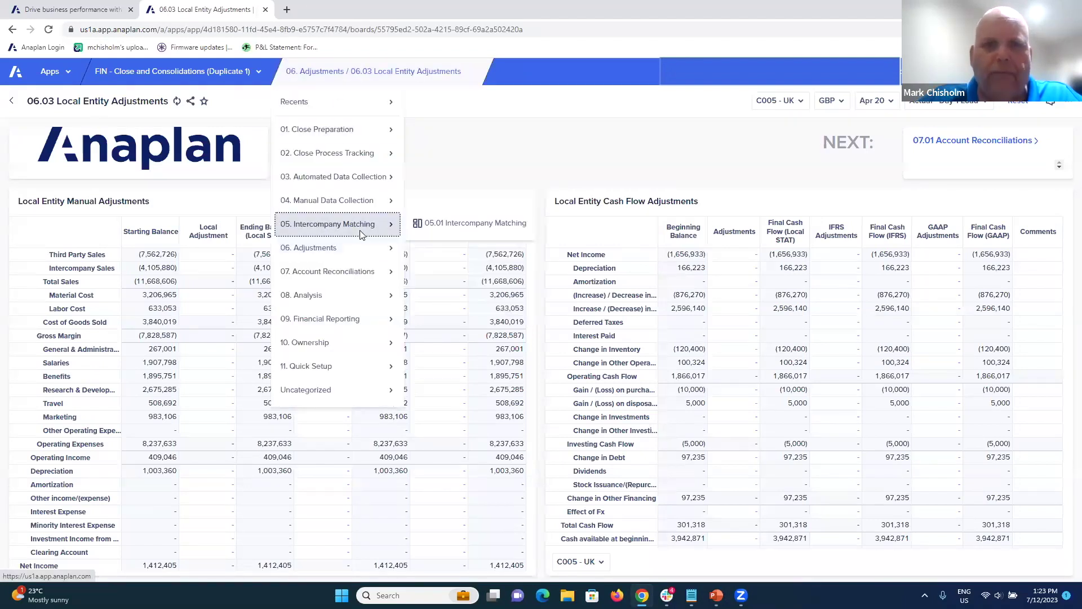
left_click(477, 223)
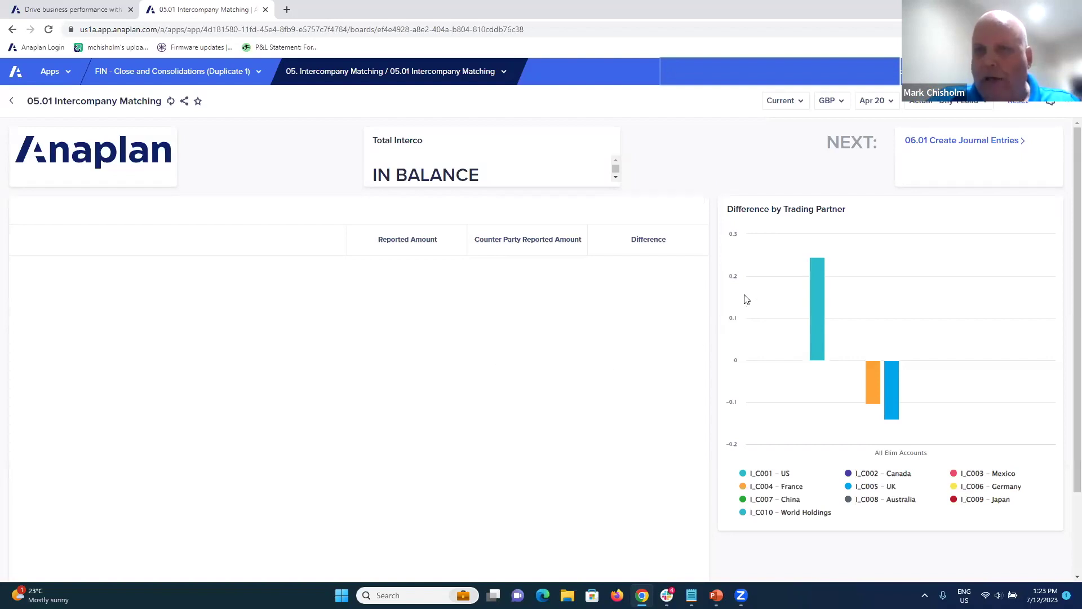
mouse_move(817, 265)
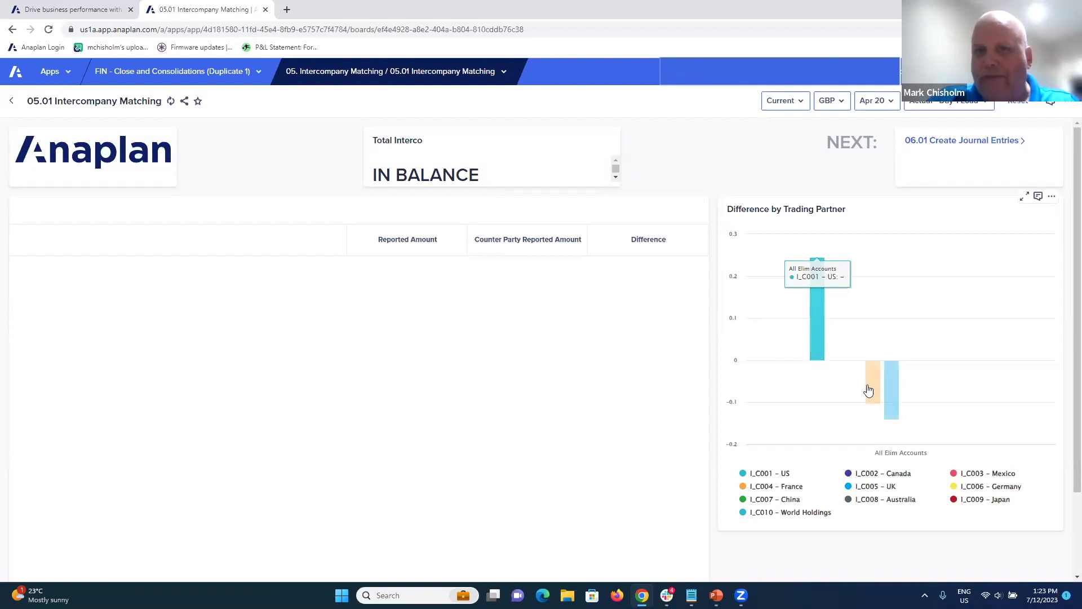
mouse_move(890, 392)
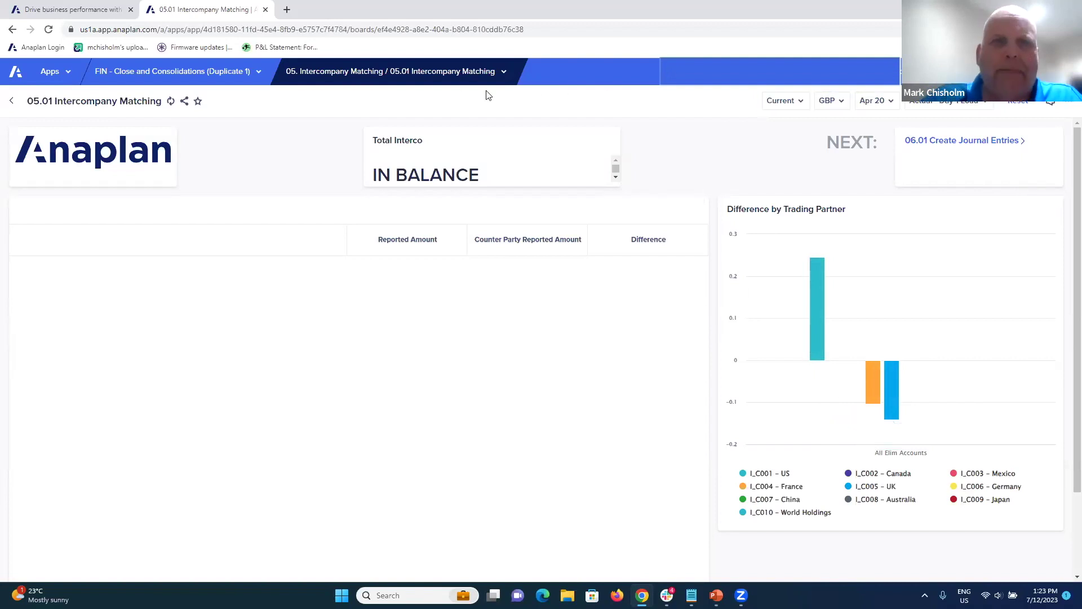
Go to the 02.01 Financial Close Status page and set the I/C Matching Out of Balance Tolerance to 0.
left_click(496, 71)
mouse_move(363, 153)
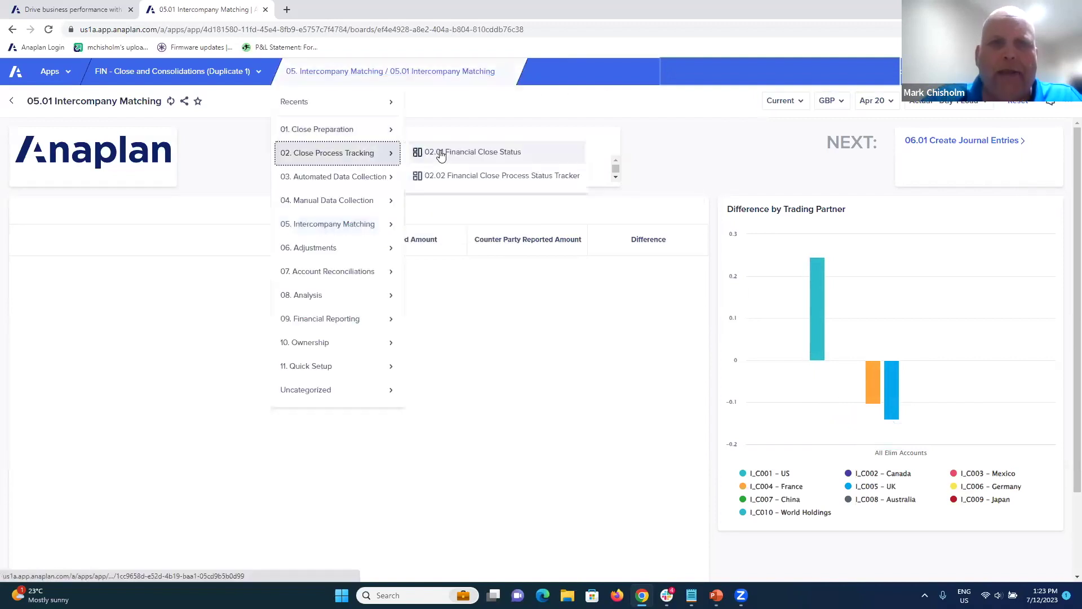
left_click(442, 153)
left_click(241, 273)
double_click(259, 272)
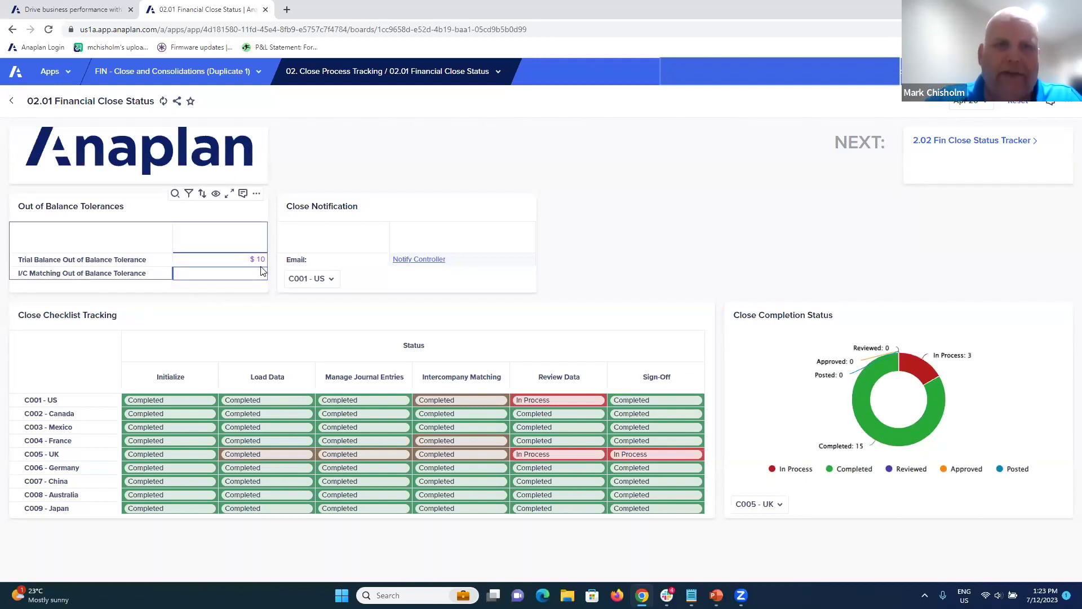
type("0")
key("Return")
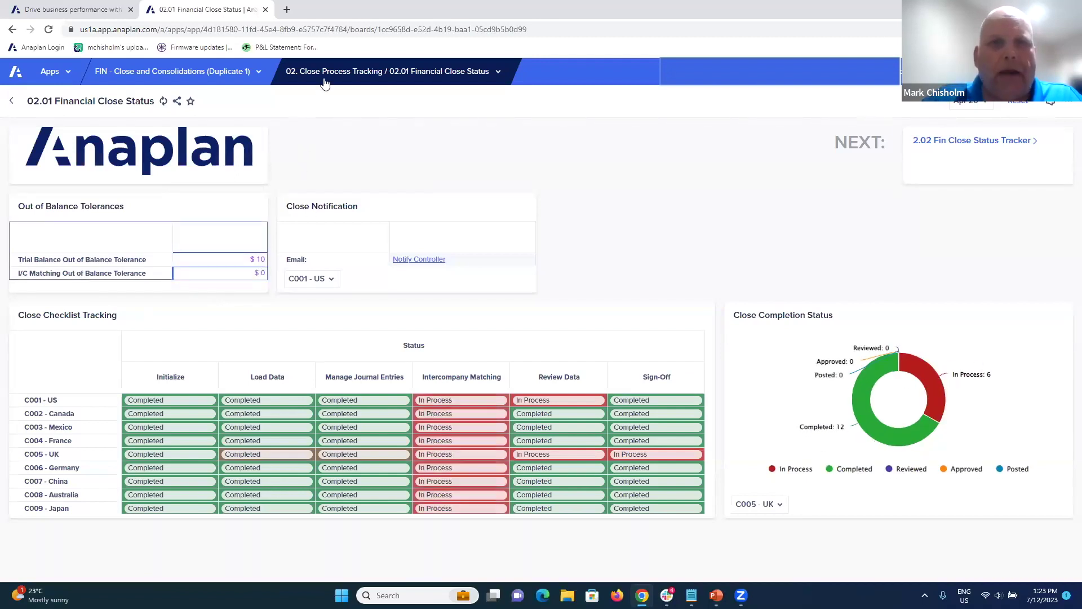
Return to the 05.01 Intercompany Matching page and review the differences between reported and counter party amounts.
left_click(324, 82)
mouse_move(358, 224)
left_click(480, 228)
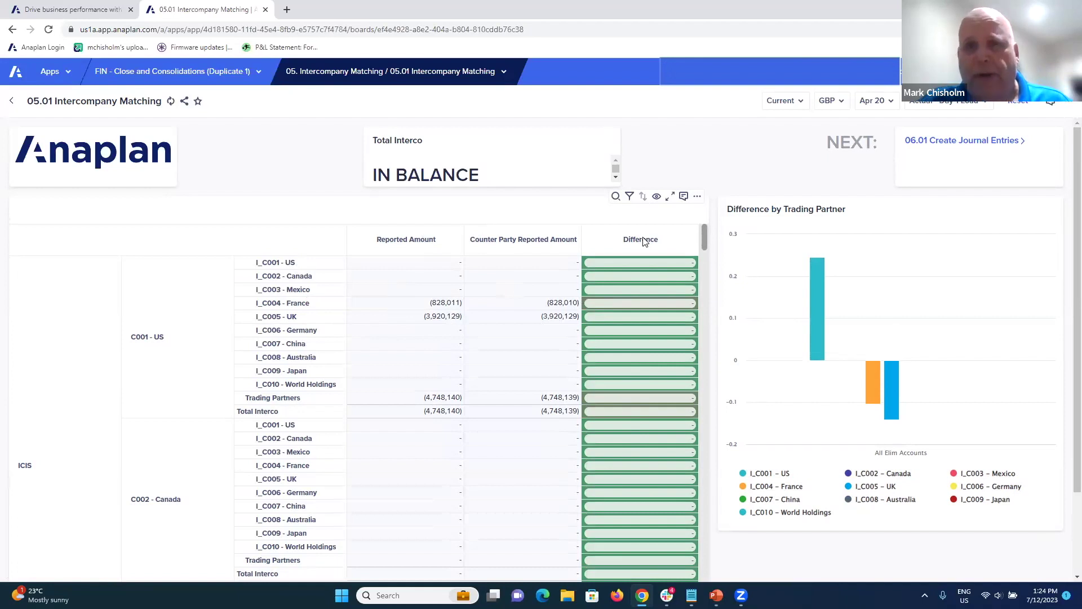
Go to the 09.02 Consolidating Financials page and include C005 - UK in the consolidation.
left_click(391, 71)
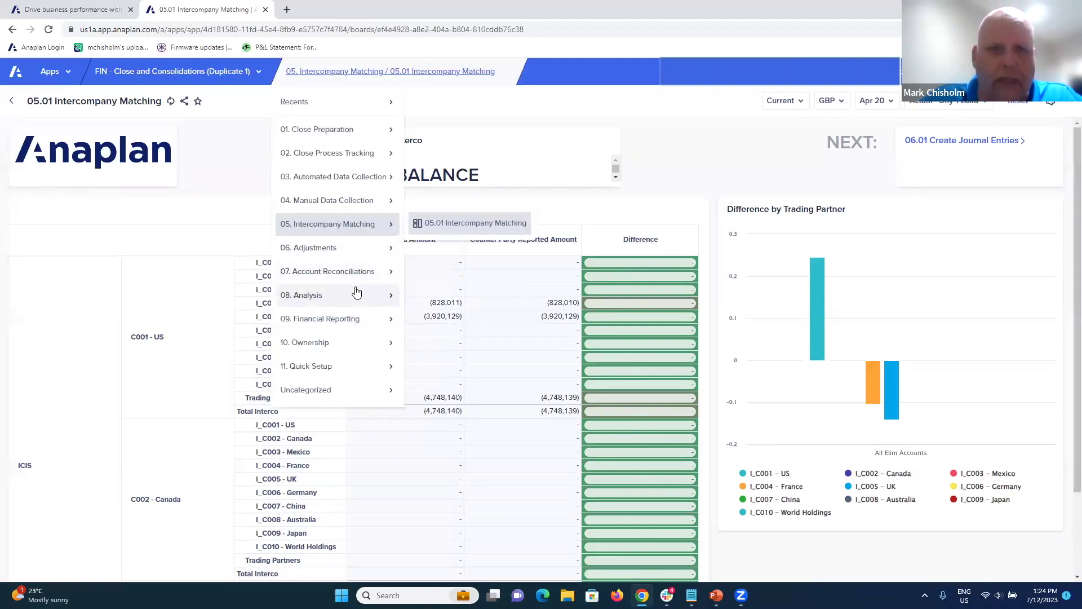
left_click(350, 319)
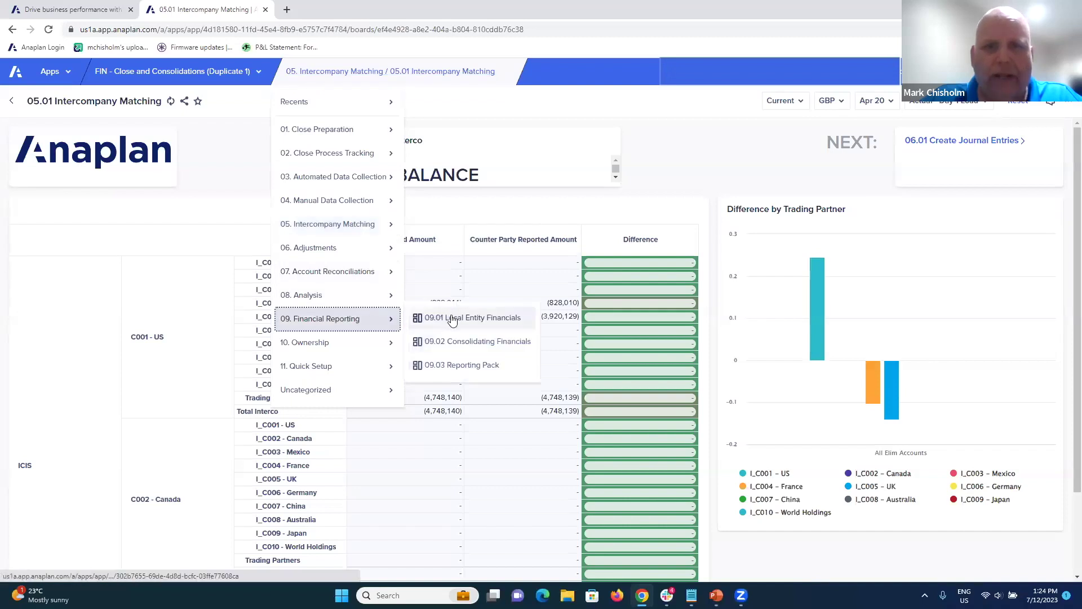
left_click(451, 342)
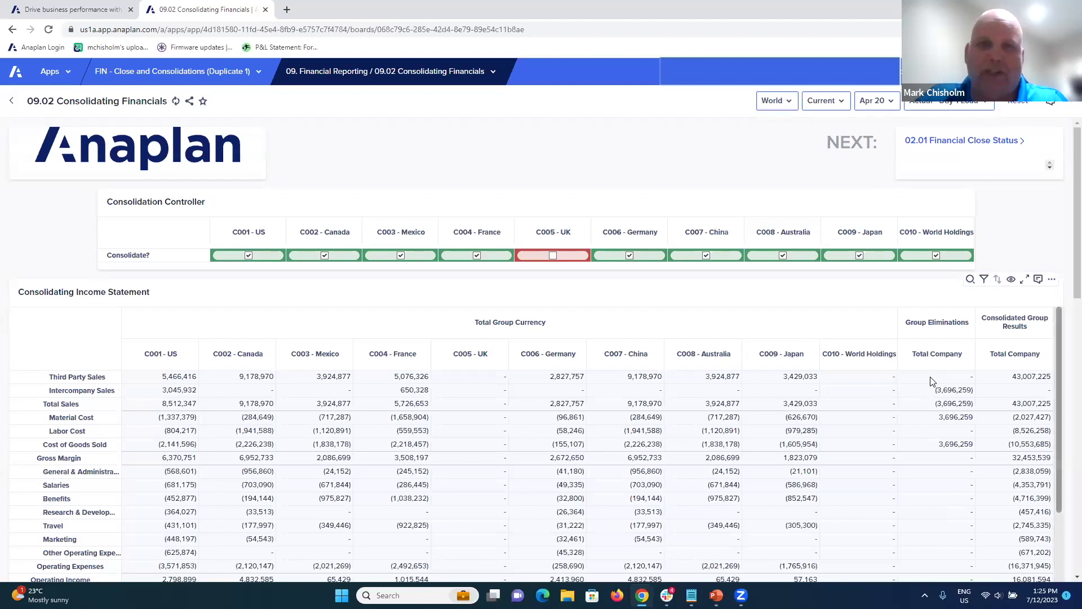
left_click(561, 260)
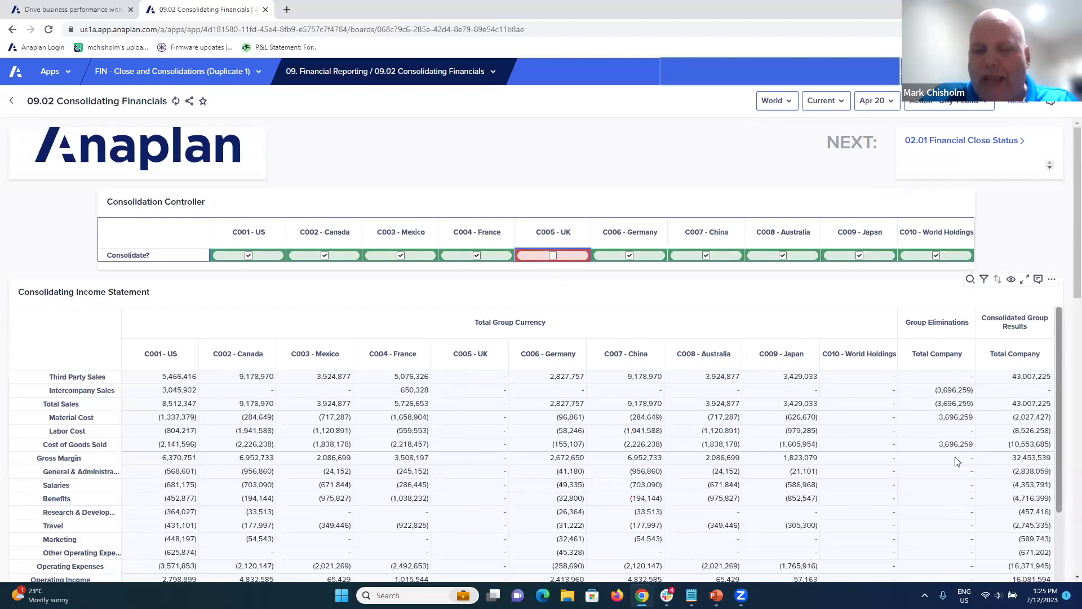
left_click(553, 255)
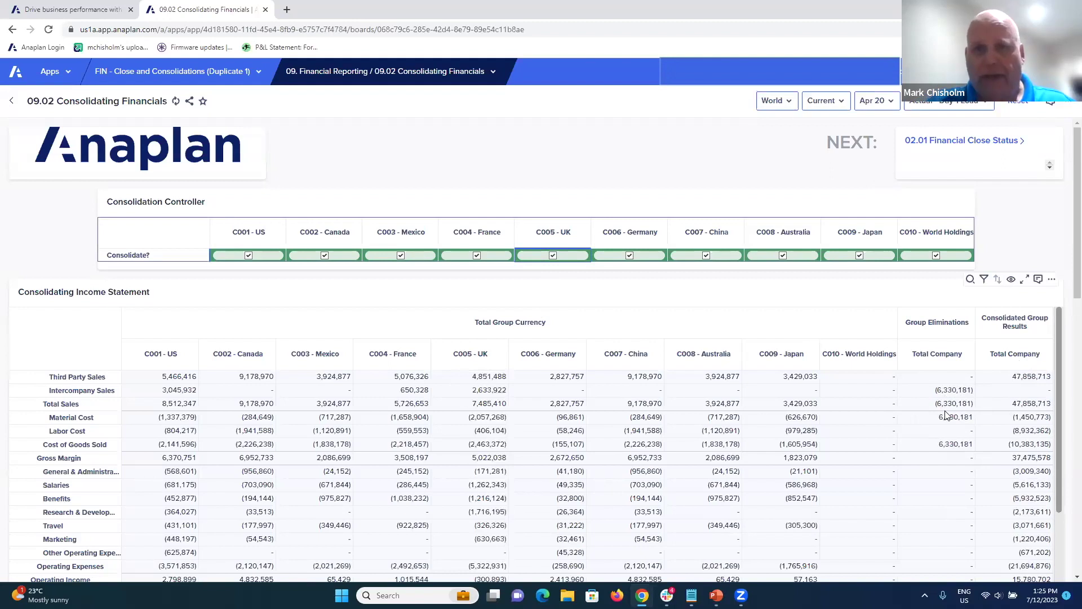
Go to the 07.01 Account Reconciliations page and enter -2000 as the amount of reconciling item #1.
left_click(368, 72)
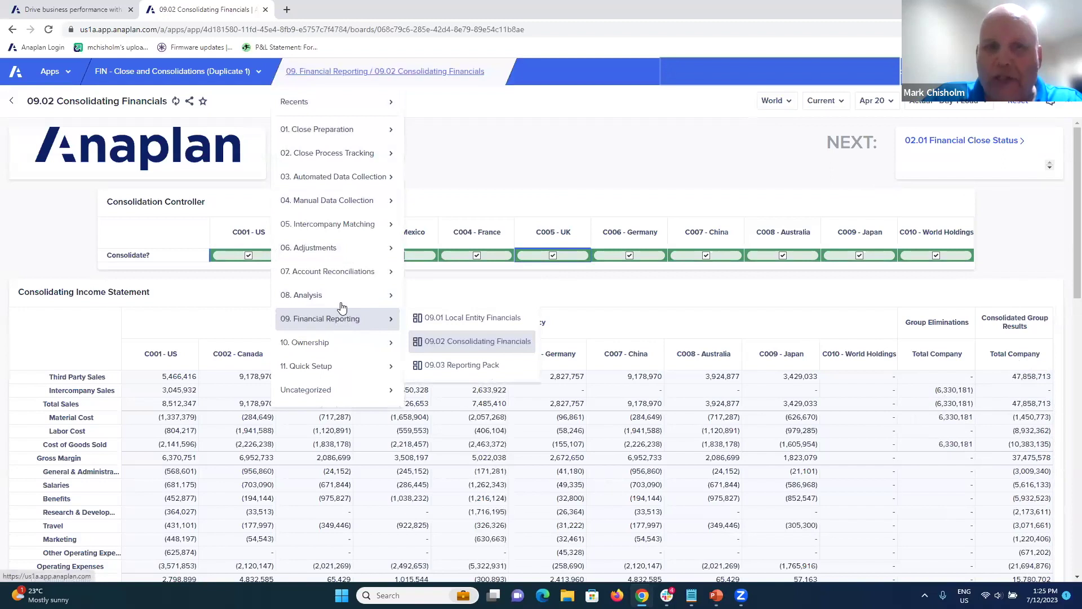
mouse_move(361, 275)
left_click(426, 272)
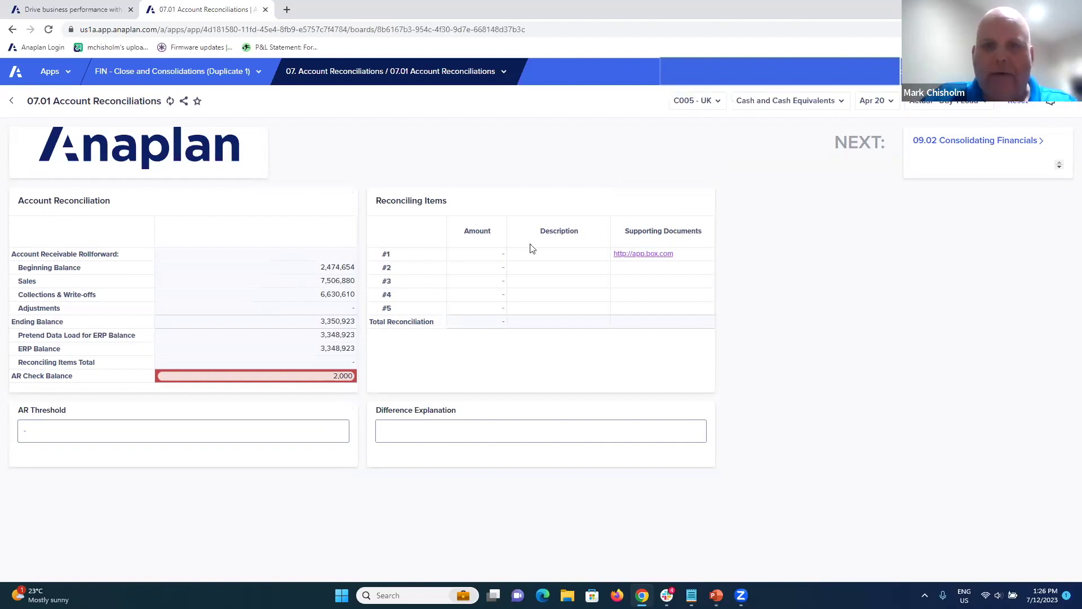
left_click(503, 254)
type("-2000")
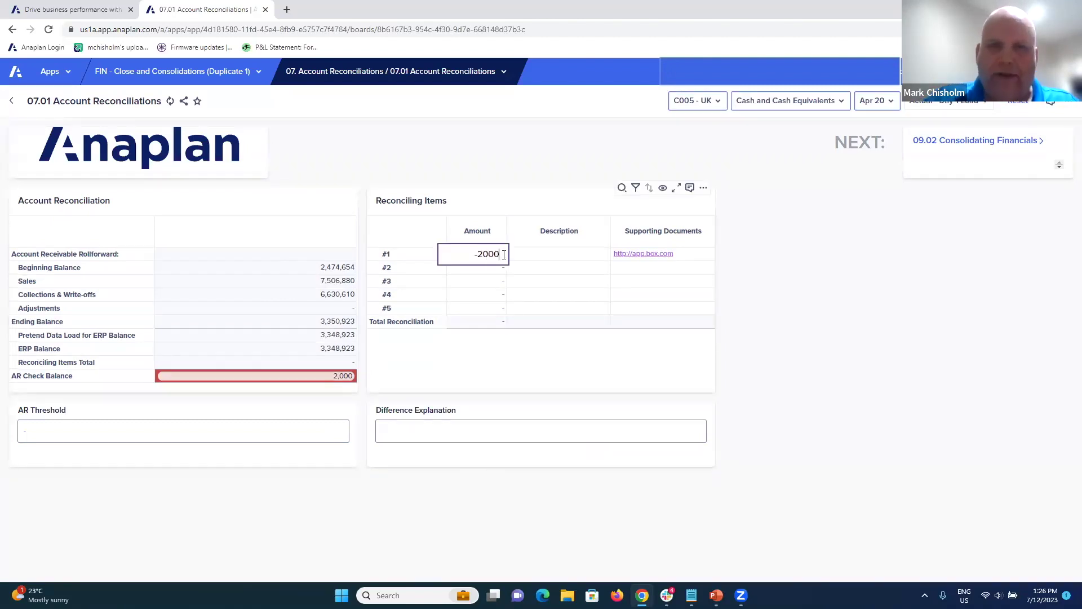
key("Return")
Enter "Check in transit" as the description of reconciling item #1.
left_click(505, 254)
type("Check in to")
key("BackSpace")
type("ransit")
key("Return")
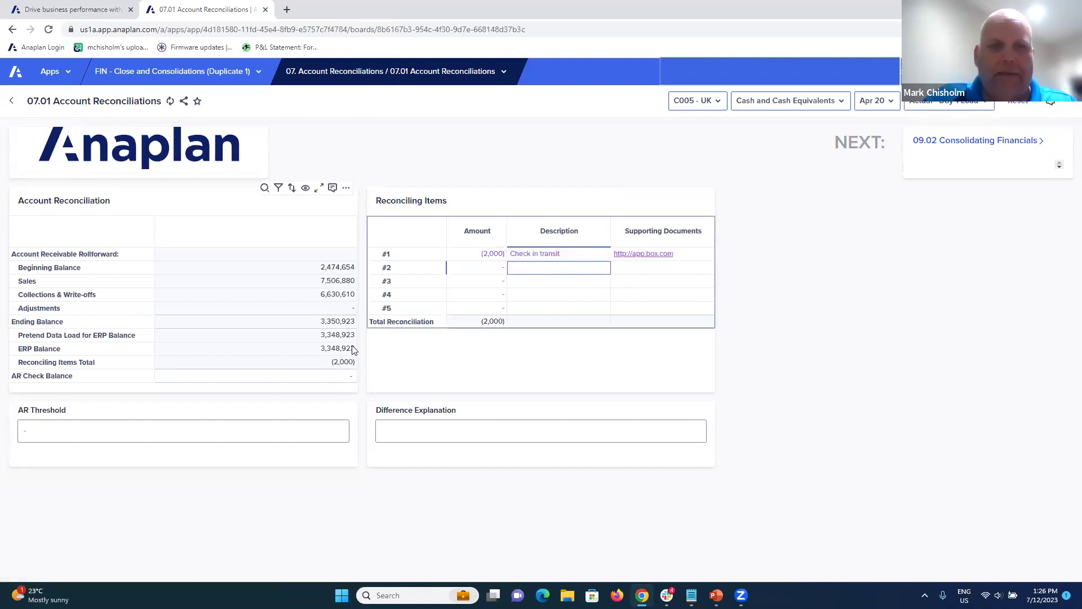
Try an amount of 2000 for reconciling item #1 and set it back to -2000.
left_click(498, 257)
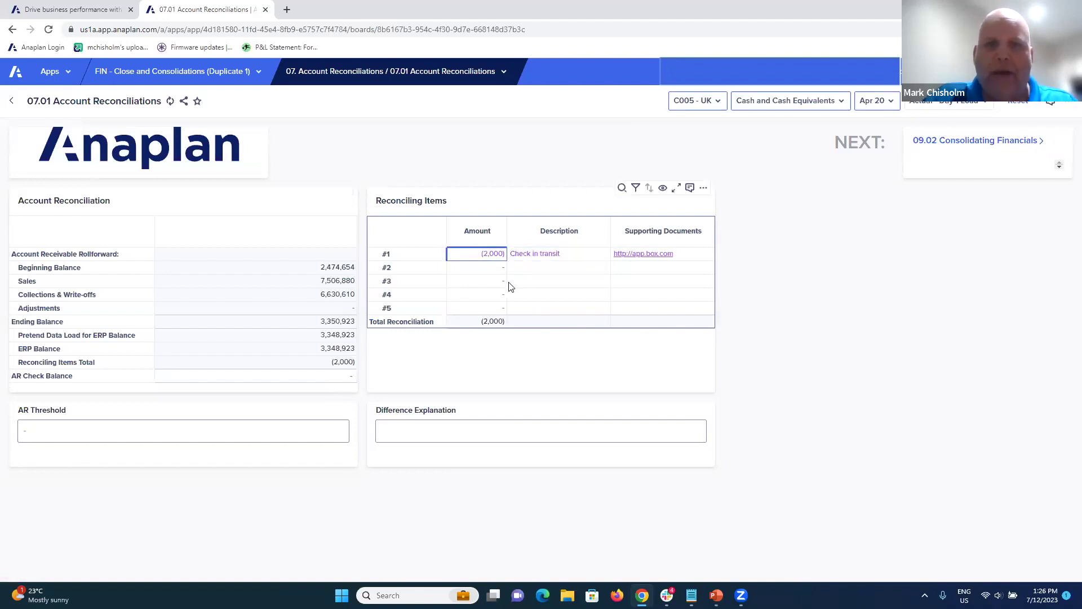
type("2000")
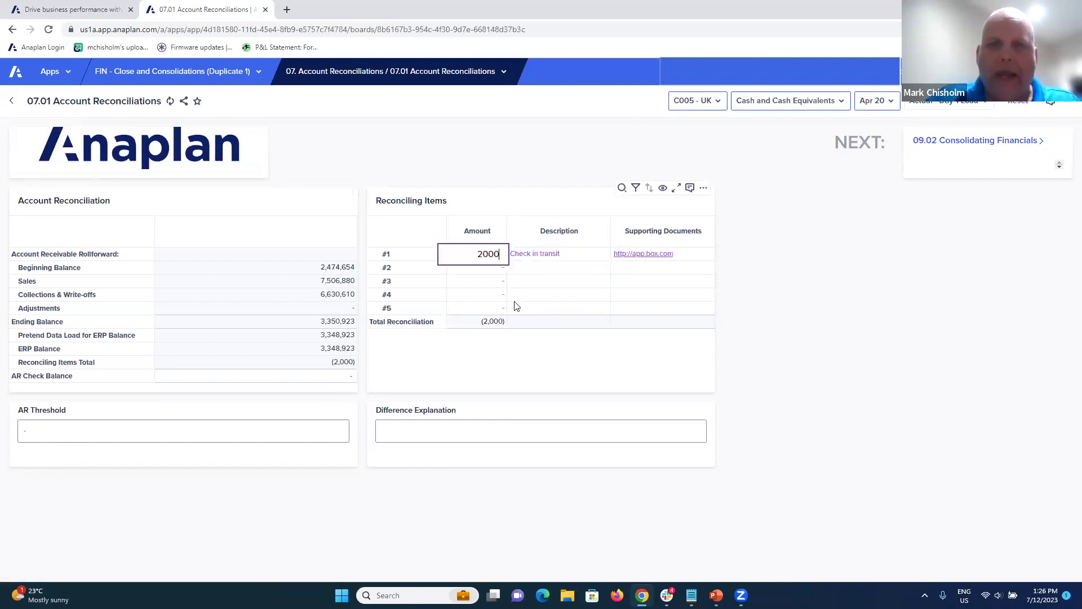
key("Return")
left_click(490, 256)
type("-2000")
key("Return")
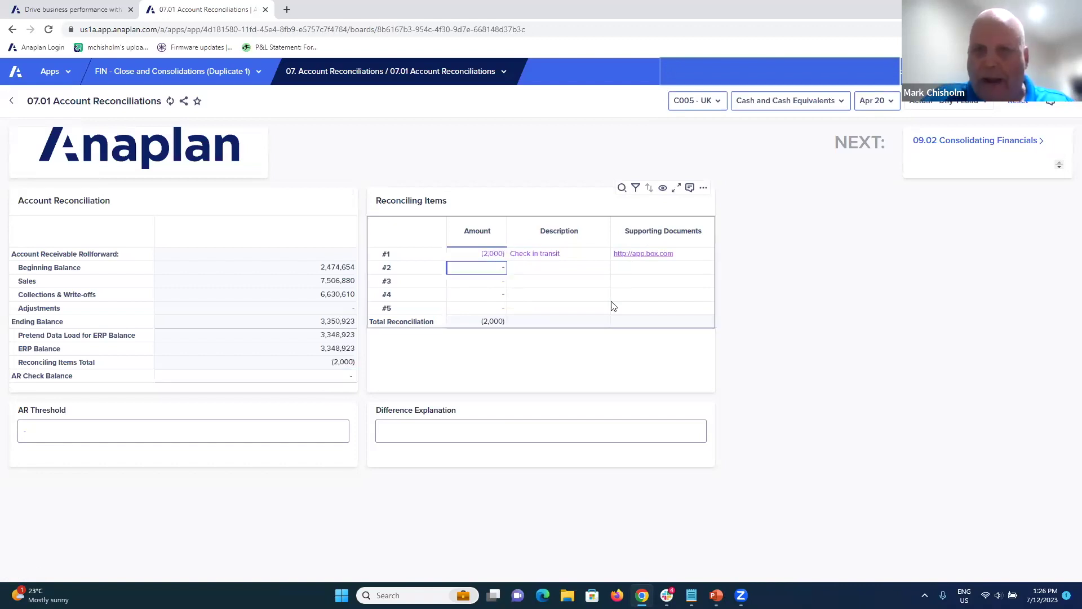